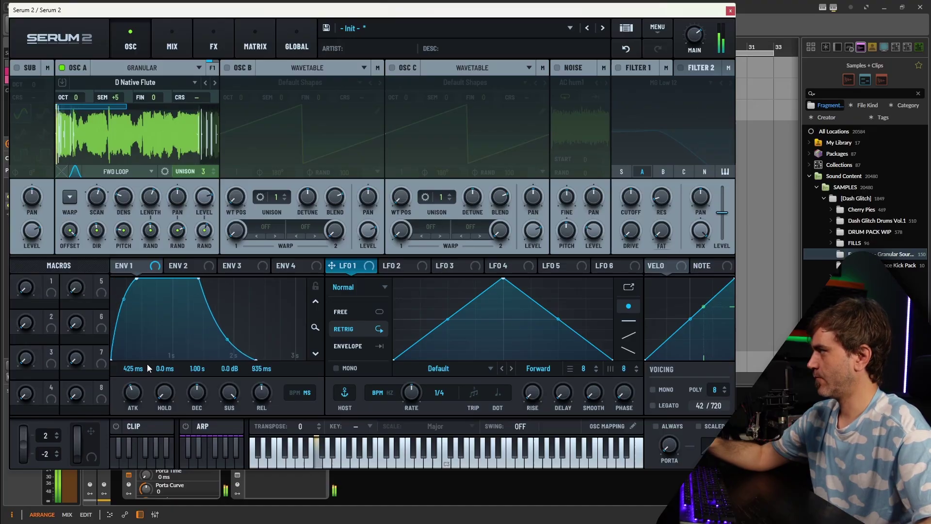
Step: On the granular flute patch, lengthen envelope 1's attack to 608 ms and its release to 1.45 s
{"action": "left_click_drag", "start_coordinate": [133, 395], "coordinate": [133, 386]}
{"action": "left_click_drag", "start_coordinate": [261, 394], "coordinate": [260, 385]}
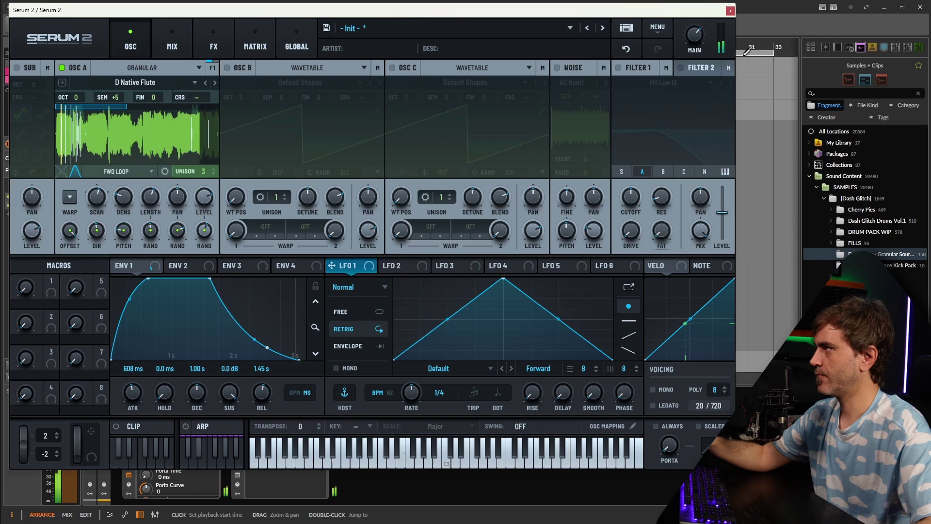
{"action": "mouse_move", "coordinate": [631, 196]}
{"action": "left_mouse_down"}
{"action": "mouse_move", "coordinate": [631, 223]}
{"action": "mouse_move", "coordinate": [644, 169]}
{"action": "mouse_move", "coordinate": [636, 199]}
{"action": "left_mouse_up"}
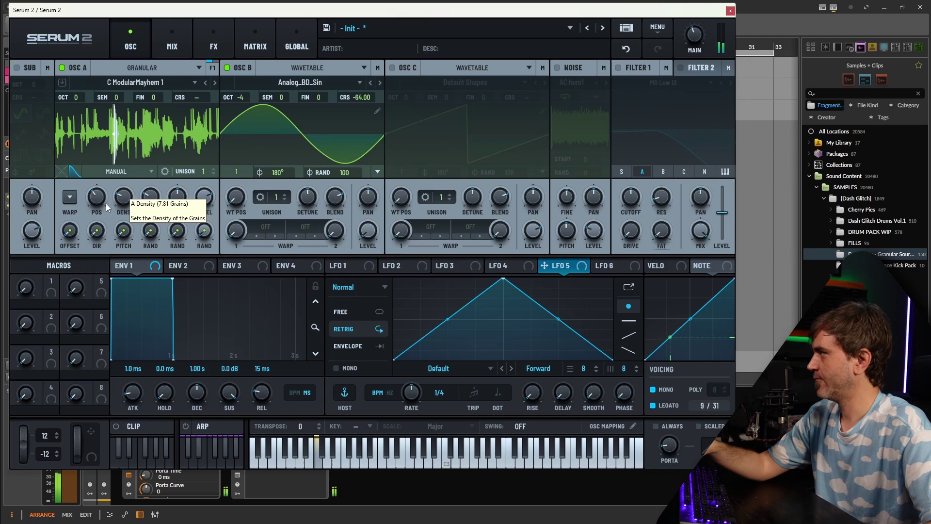
Step: Shift the grain position through the C ModularMayhem 1 sample in oscillator A
{"action": "left_click_drag", "start_coordinate": [97, 198], "coordinate": [82, 211]}
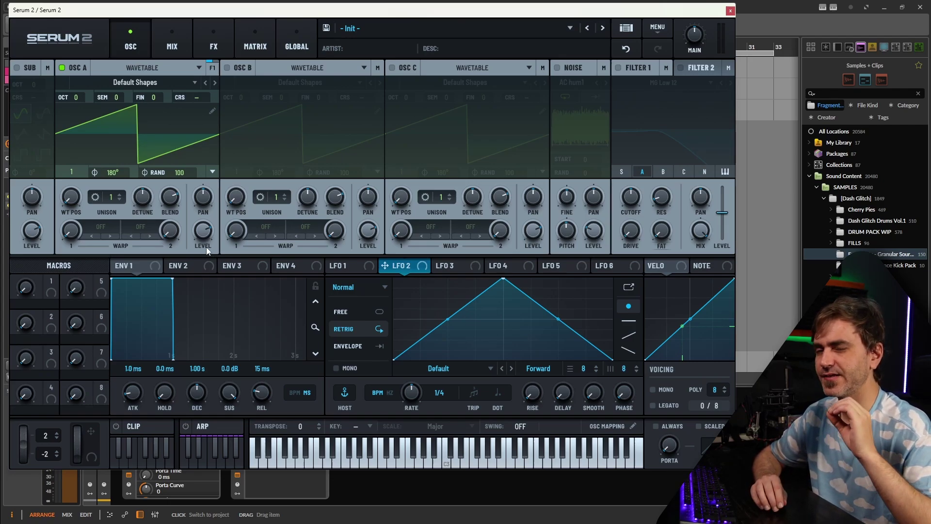
Step: Switch oscillator A of the initialized patch from wavetable to Granular mode
{"action": "left_click", "coordinate": [168, 68]}
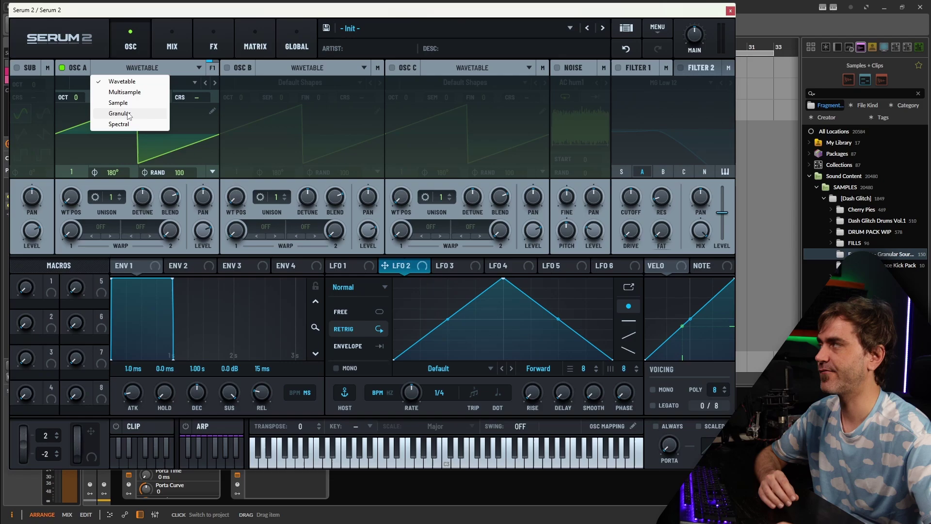
{"action": "left_click", "coordinate": [119, 113]}
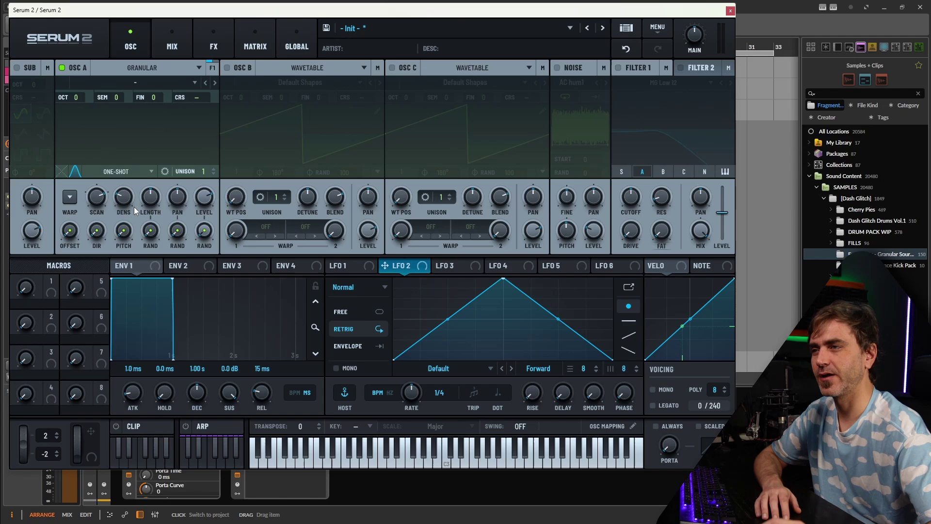
{"action": "mouse_move", "coordinate": [134, 207]}
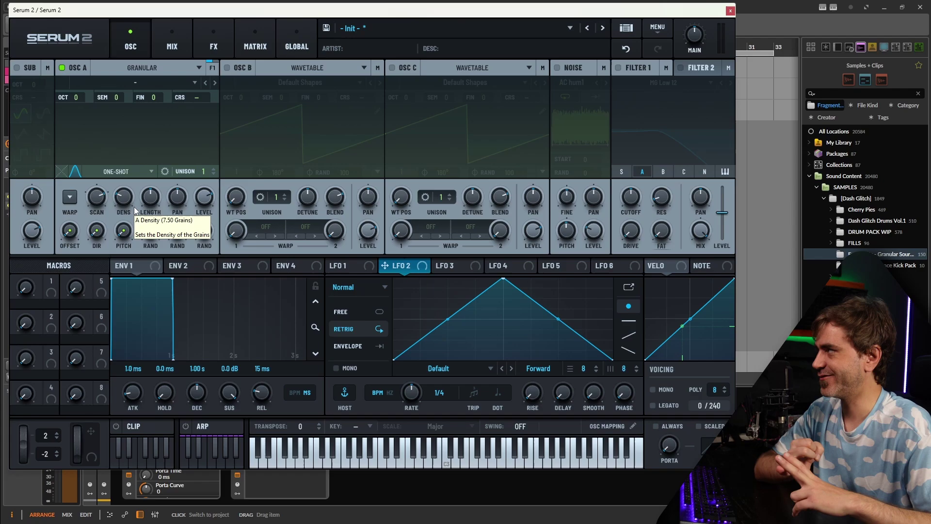
Step: Load the factory piano sample Breathy Pianoish into oscillator A, and replace it with Piano Middle C
{"action": "left_click", "coordinate": [140, 80]}
{"action": "mouse_move", "coordinate": [125, 98]}
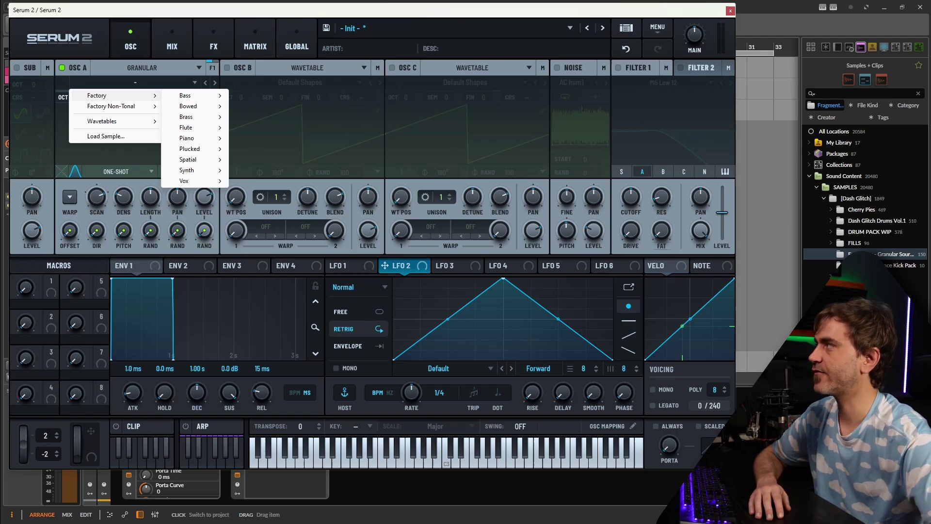
{"action": "mouse_move", "coordinate": [196, 141]}
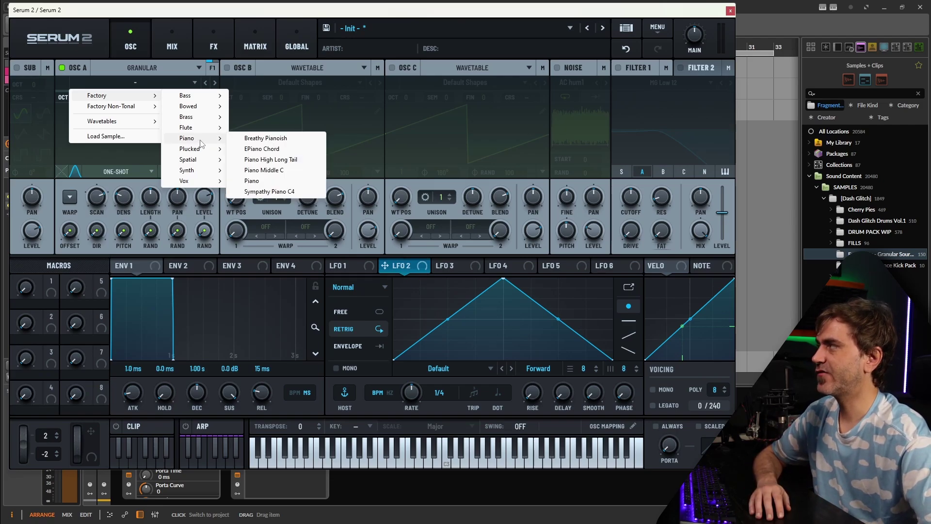
{"action": "left_click", "coordinate": [262, 138]}
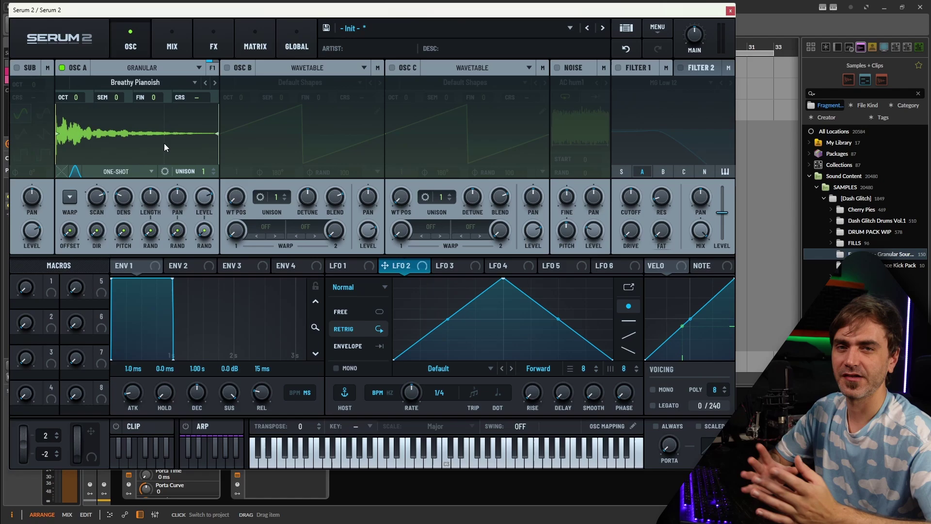
{"action": "scroll", "coordinate": [160, 131], "scroll_direction": "down", "scroll_amount": 1}
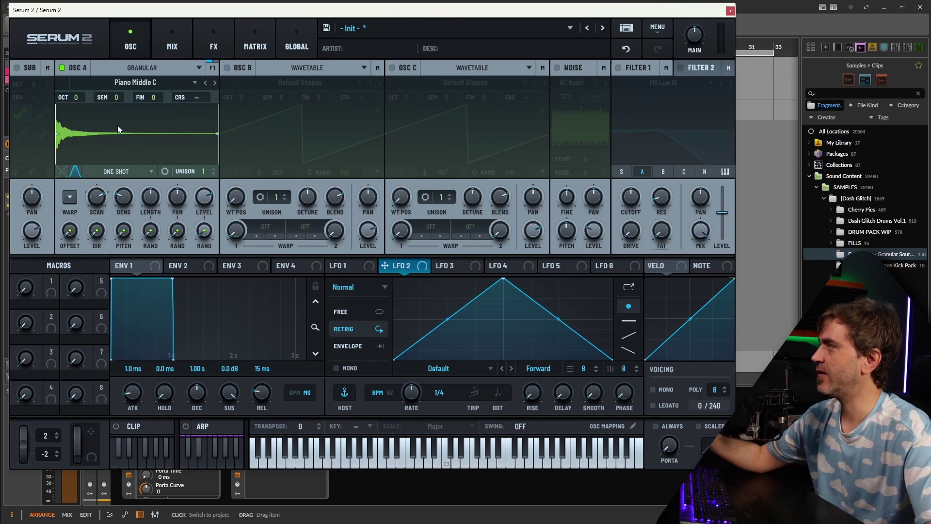
Step: Try the Rev Loop playback mode for the piano sample and settle on Fwd Loop
{"action": "left_click", "coordinate": [122, 171]}
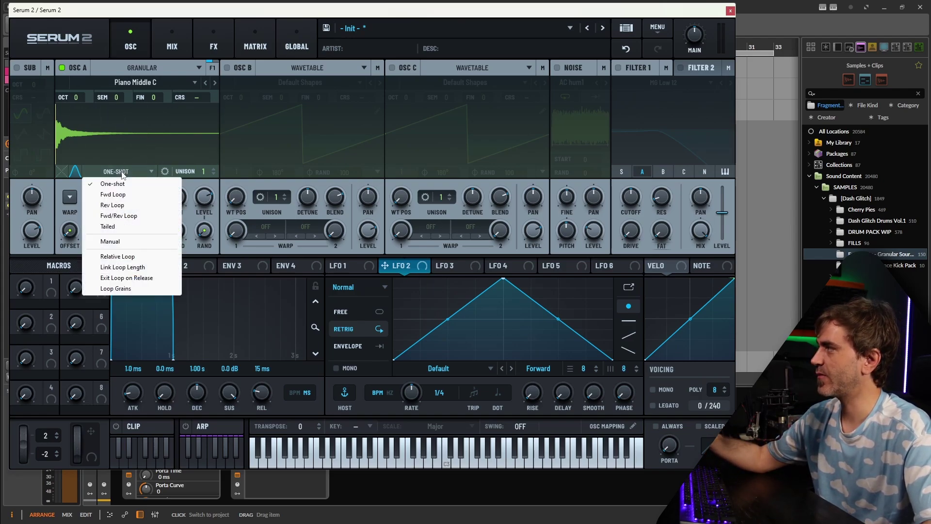
{"action": "left_click", "coordinate": [116, 205]}
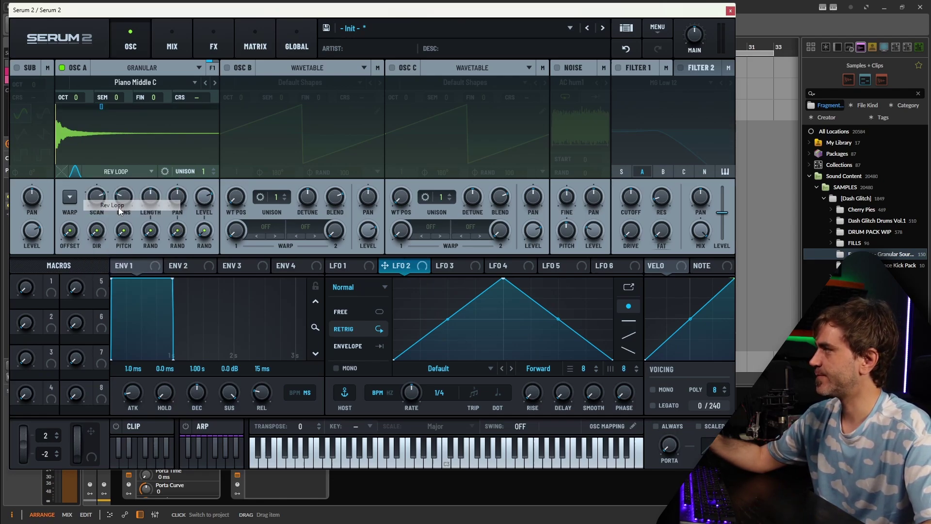
{"action": "left_click", "coordinate": [119, 172]}
{"action": "left_click", "coordinate": [121, 196]}
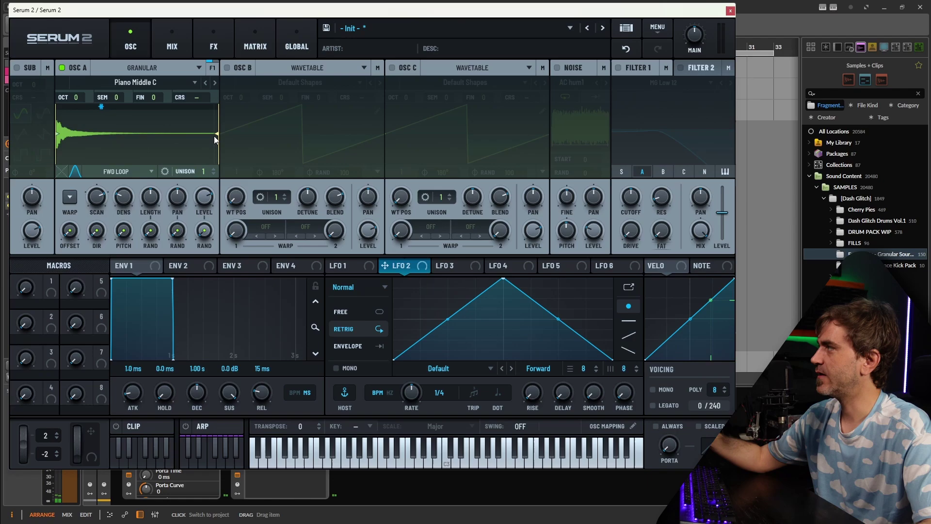
Step: Trim the piano sample's end to its loud opening section and fit the loop region to it
{"action": "left_click_drag", "start_coordinate": [216, 139], "coordinate": [144, 140]}
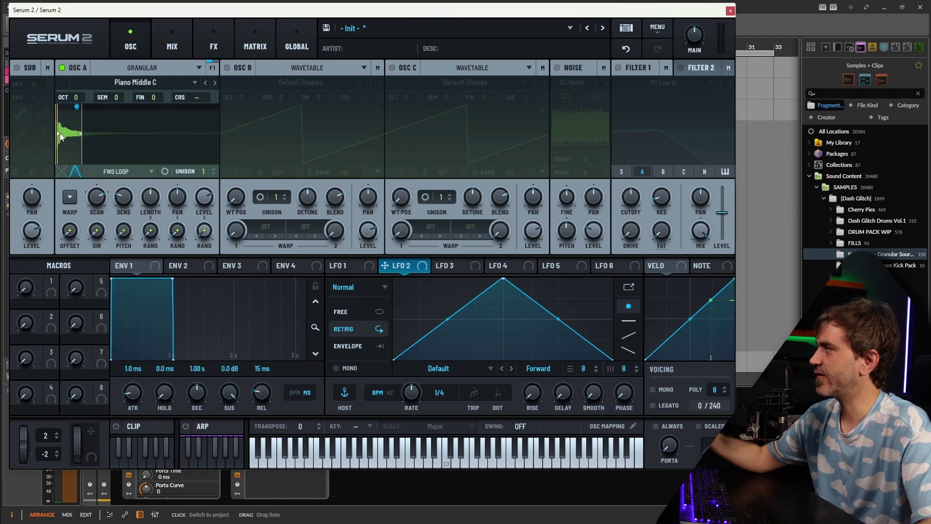
{"action": "left_click_drag", "start_coordinate": [78, 138], "coordinate": [66, 136]}
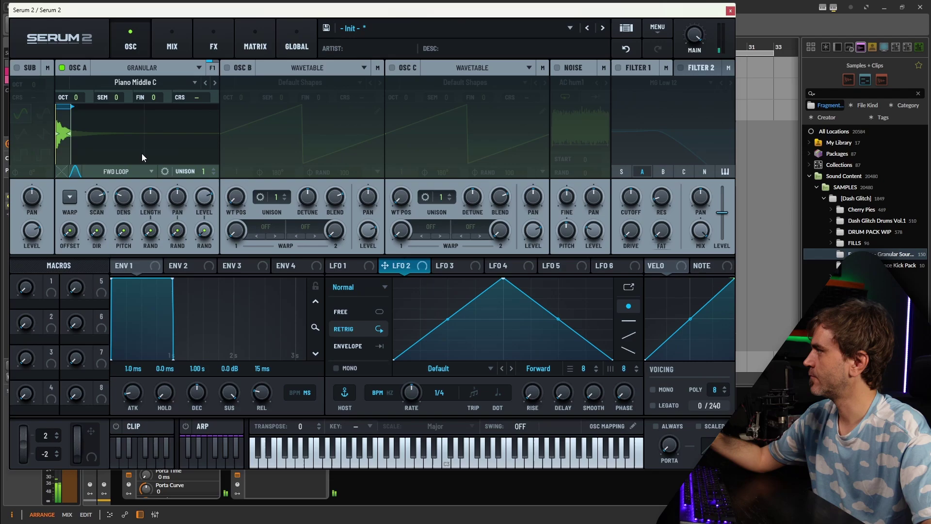
{"action": "left_click_drag", "start_coordinate": [71, 107], "coordinate": [64, 136]}
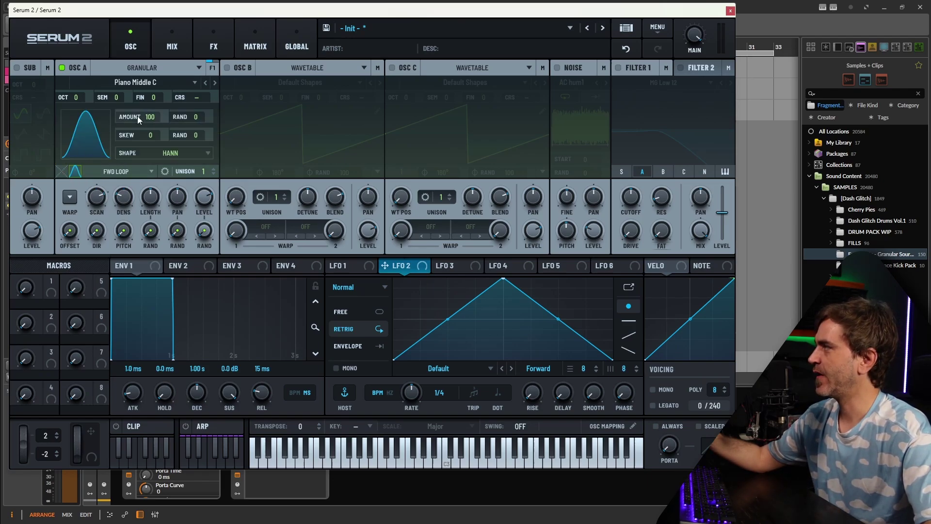
Step: Try grain window skews of -55, -100 and 100, ending at -71
{"action": "left_click_drag", "start_coordinate": [150, 136], "coordinate": [134, 171]}
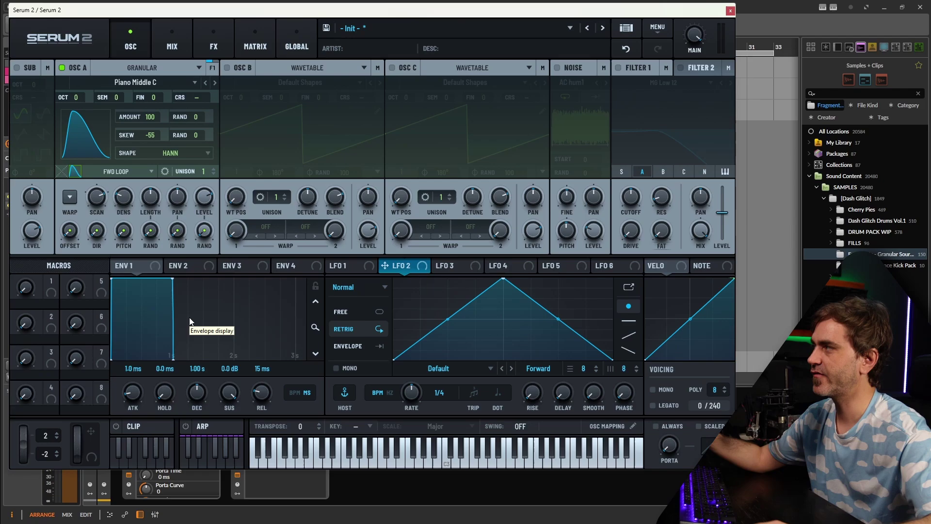
{"action": "left_click_drag", "start_coordinate": [144, 136], "coordinate": [147, 178]}
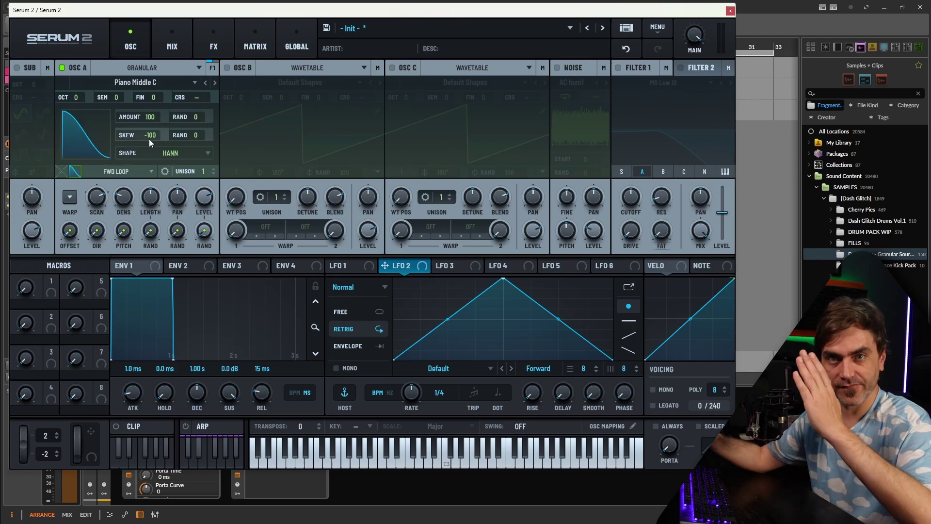
{"action": "mouse_move", "coordinate": [691, 51]}
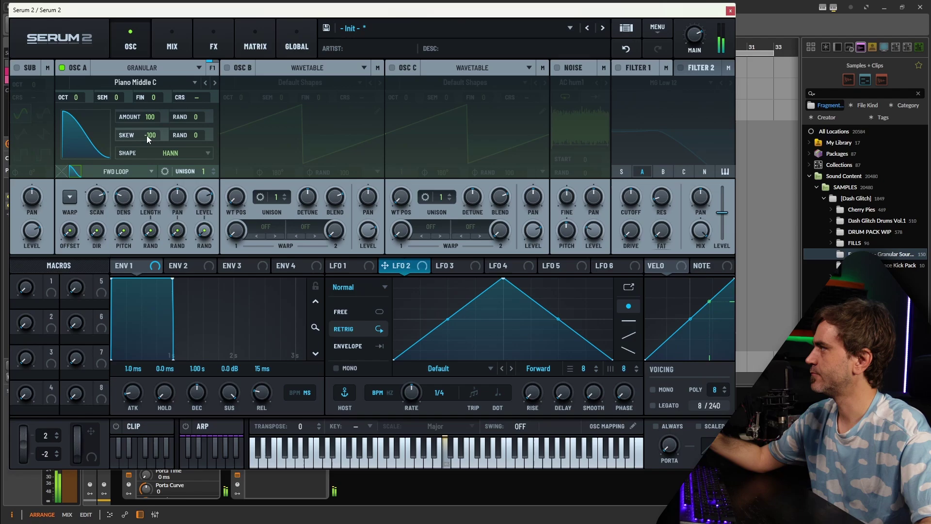
{"action": "left_click_drag", "start_coordinate": [146, 135], "coordinate": [147, 58]}
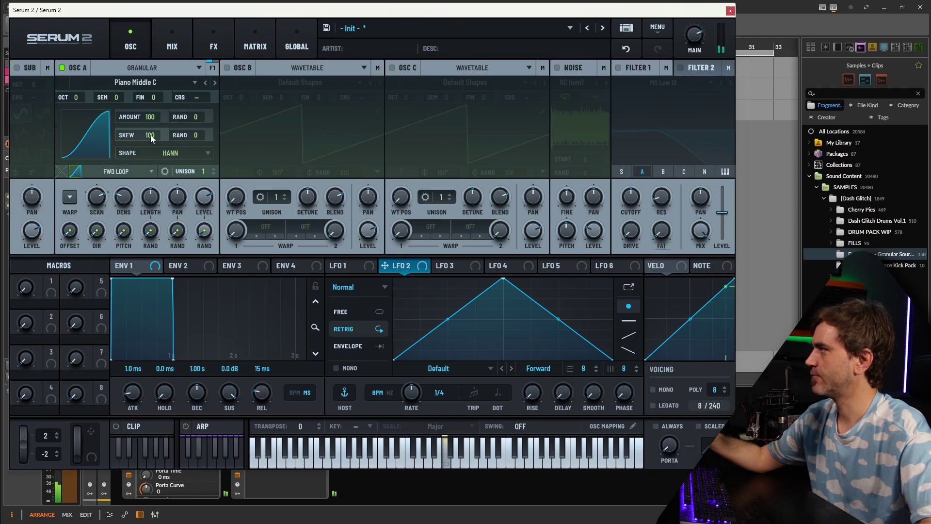
{"action": "left_click_drag", "start_coordinate": [150, 135], "coordinate": [134, 238]}
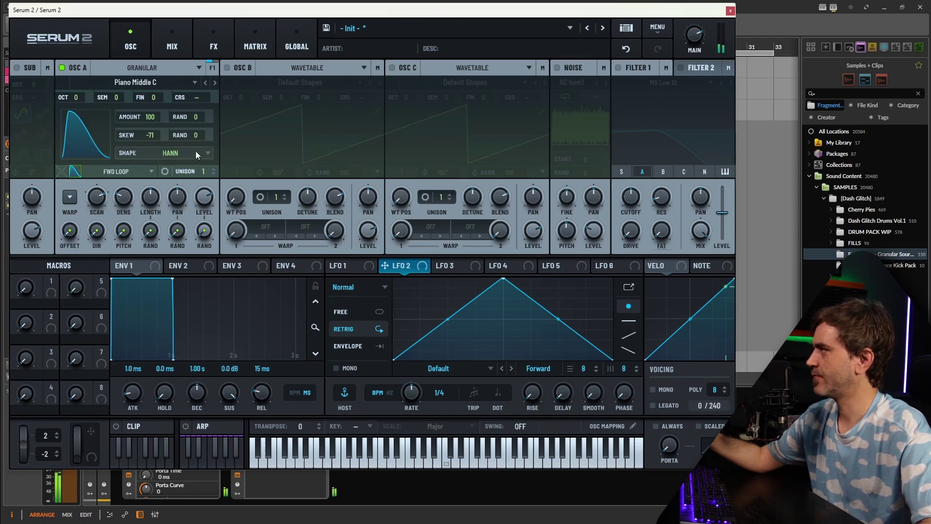
Step: Set the grain window skew to -41 with 53 randomization, and the amount randomization to 83
{"action": "left_click_drag", "start_coordinate": [159, 138], "coordinate": [205, 117]}
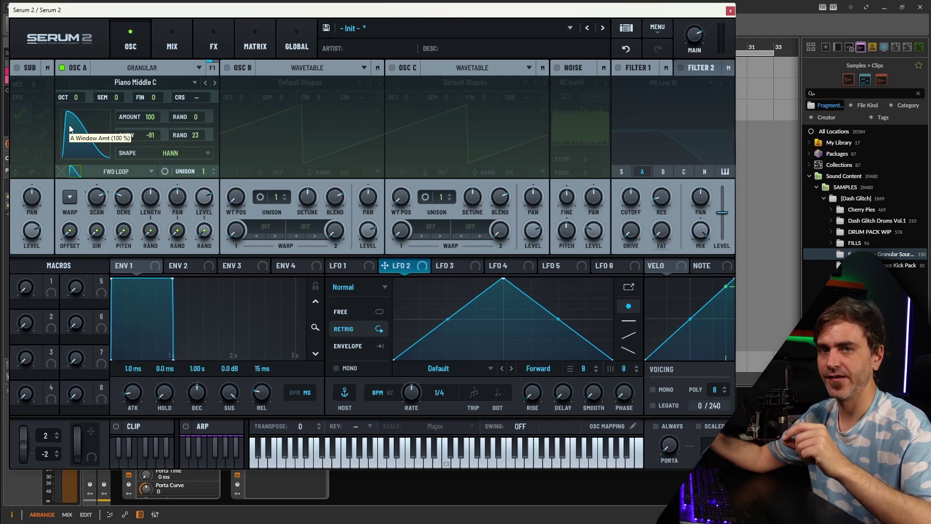
{"action": "left_click_drag", "start_coordinate": [195, 134], "coordinate": [199, 119]}
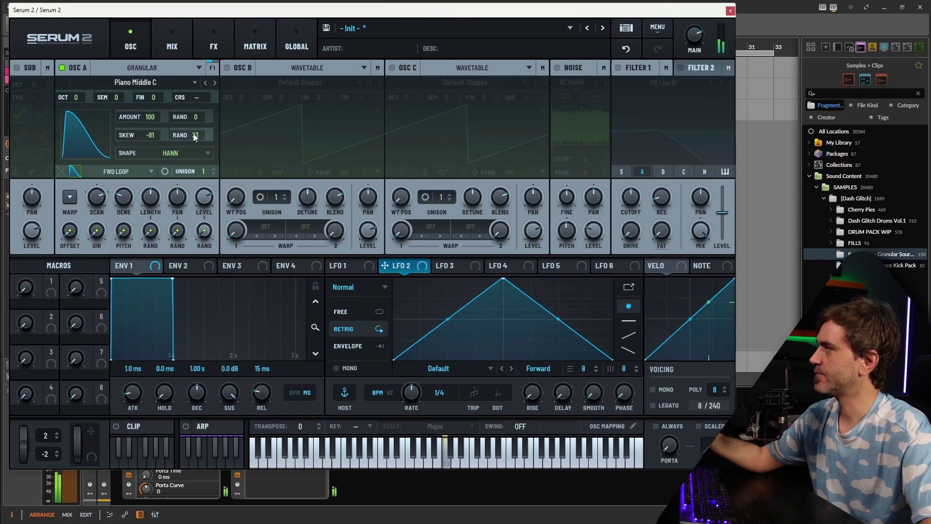
{"action": "left_click_drag", "start_coordinate": [152, 136], "coordinate": [161, 114]}
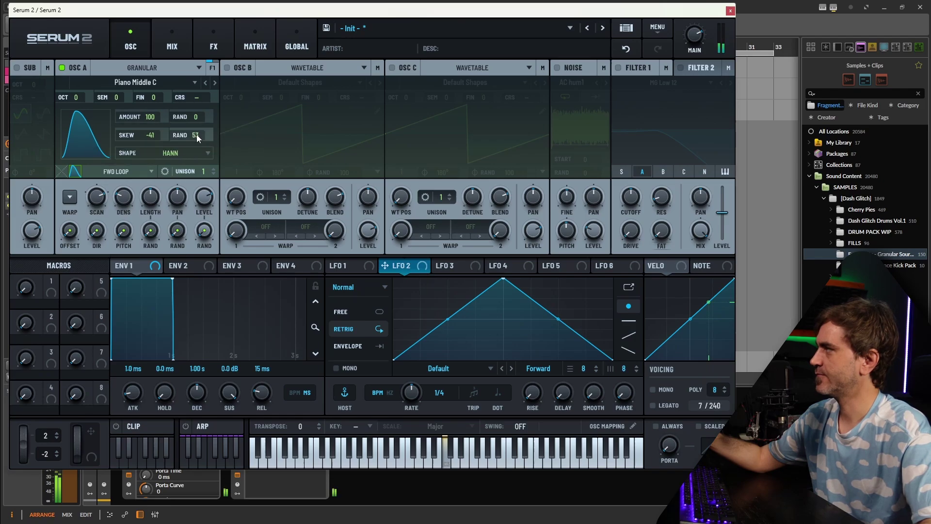
{"action": "left_click_drag", "start_coordinate": [160, 119], "coordinate": [206, 121]}
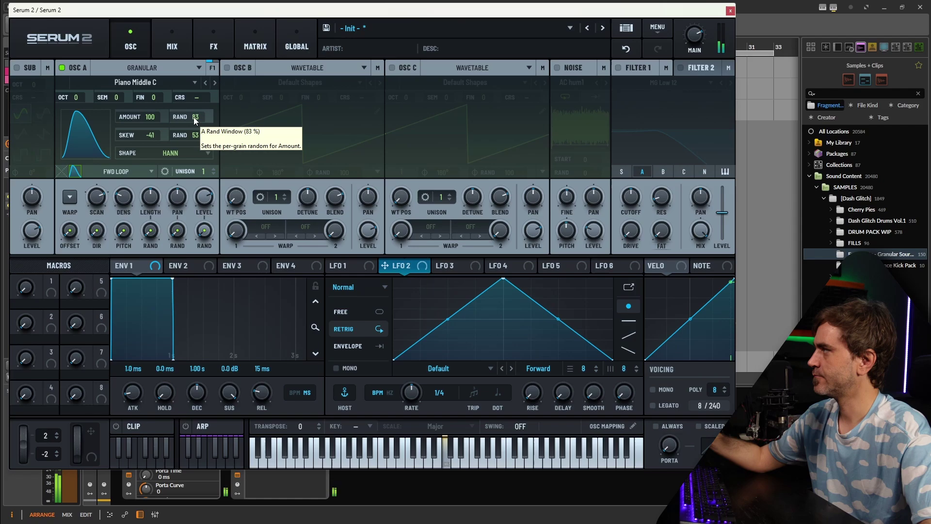
Step: Try the Exp Dec and Tukey shapes for the grain window
{"action": "left_click", "coordinate": [183, 154]}
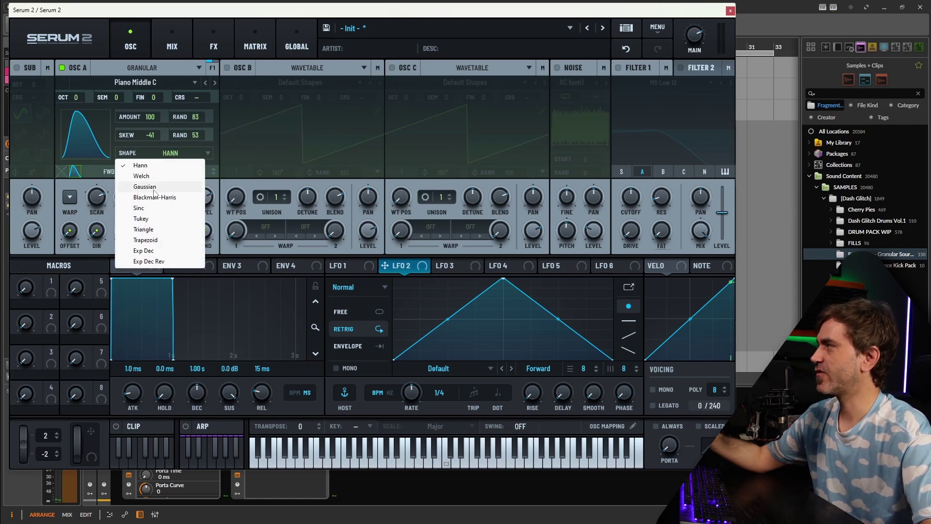
{"action": "left_click", "coordinate": [153, 250]}
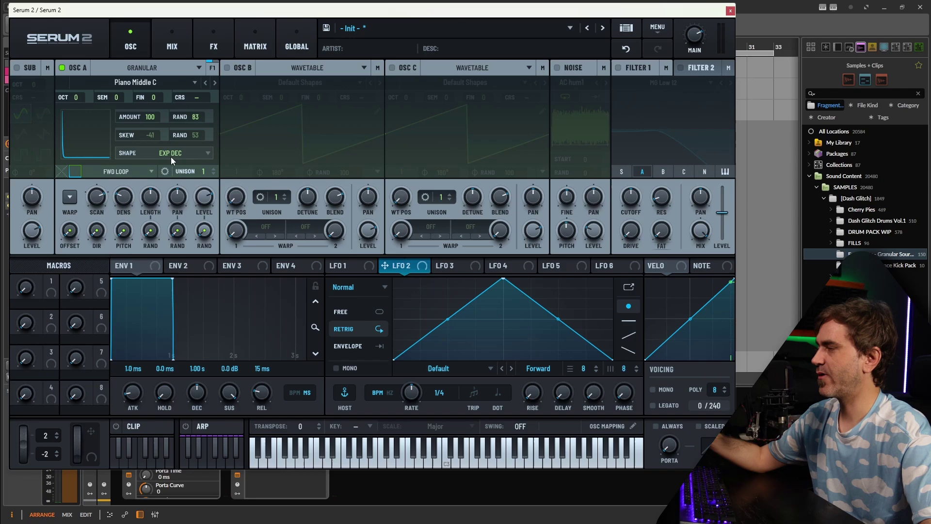
{"action": "left_click", "coordinate": [171, 156]}
{"action": "left_click", "coordinate": [155, 224]}
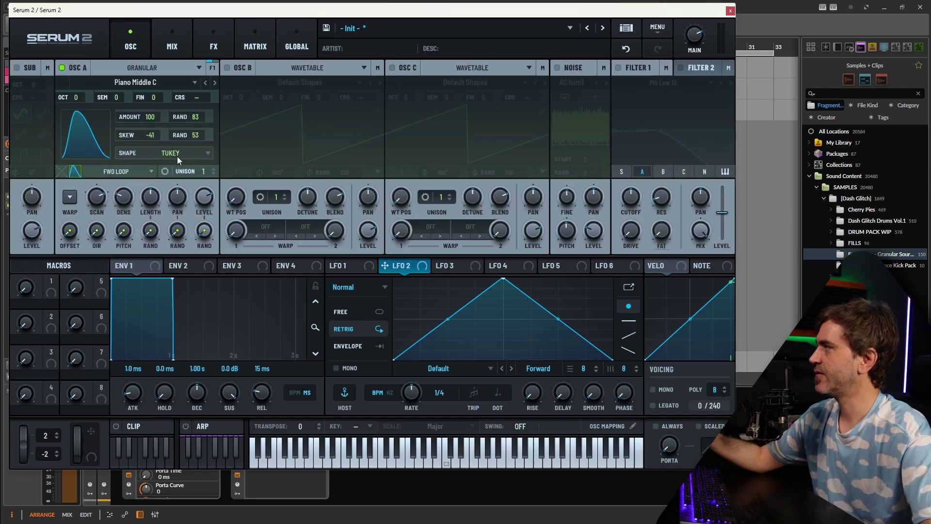
Step: Switch the grain window shape to Gaussian, reset its skew to 0 and shift it to -18
{"action": "left_click", "coordinate": [176, 156]}
{"action": "left_click", "coordinate": [153, 187]}
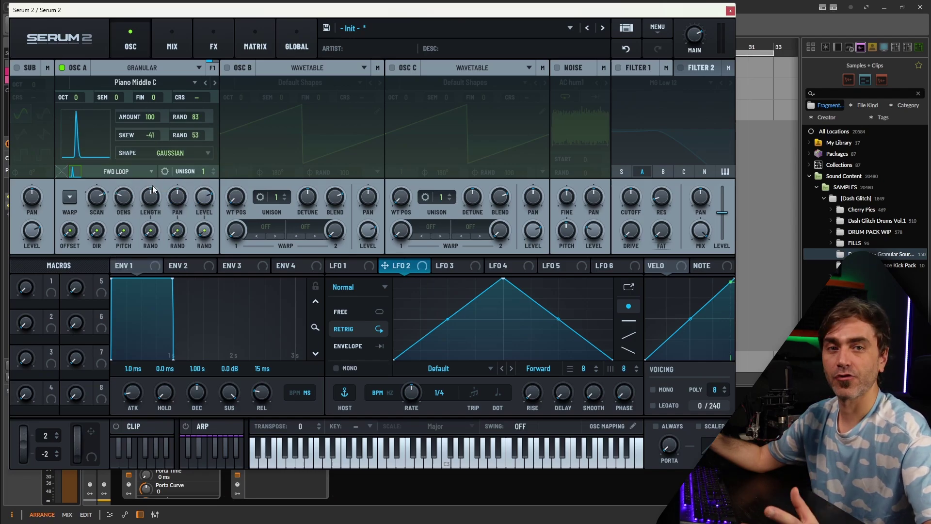
{"action": "double_click", "coordinate": [147, 135]}
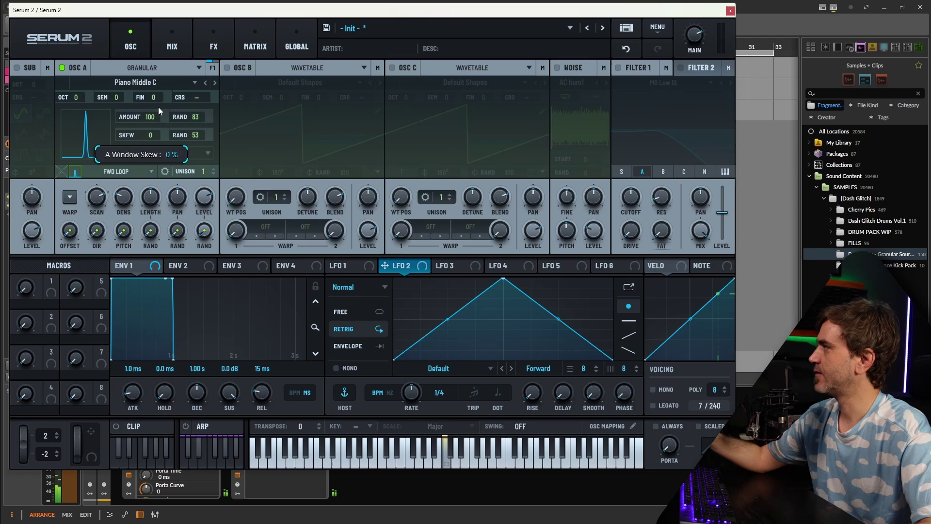
{"action": "left_click_drag", "start_coordinate": [158, 107], "coordinate": [156, 126]}
Step: Set the grain window to Hann with amount randomization 0, skew -53 and skew randomization 63
{"action": "left_click", "coordinate": [179, 153]}
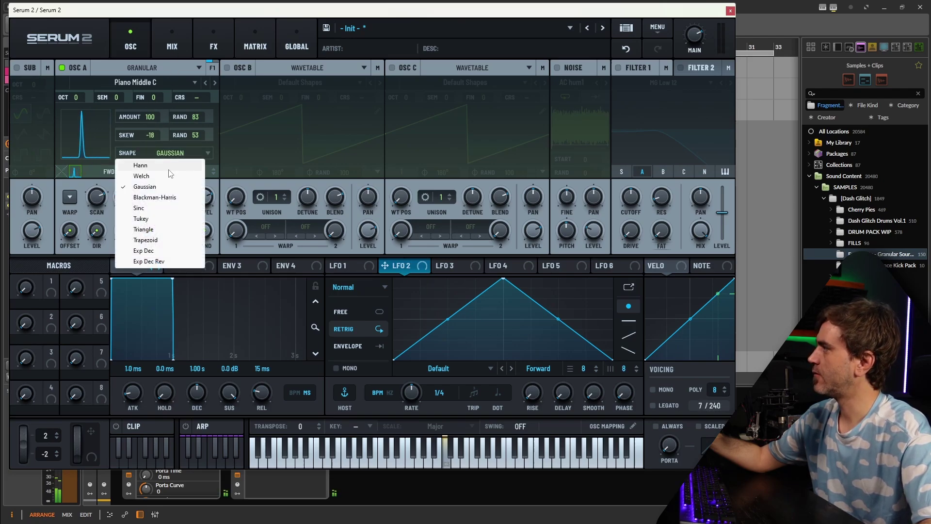
{"action": "left_click", "coordinate": [150, 168]}
{"action": "double_click", "coordinate": [196, 116]}
{"action": "left_click_drag", "start_coordinate": [195, 135], "coordinate": [208, 106]}
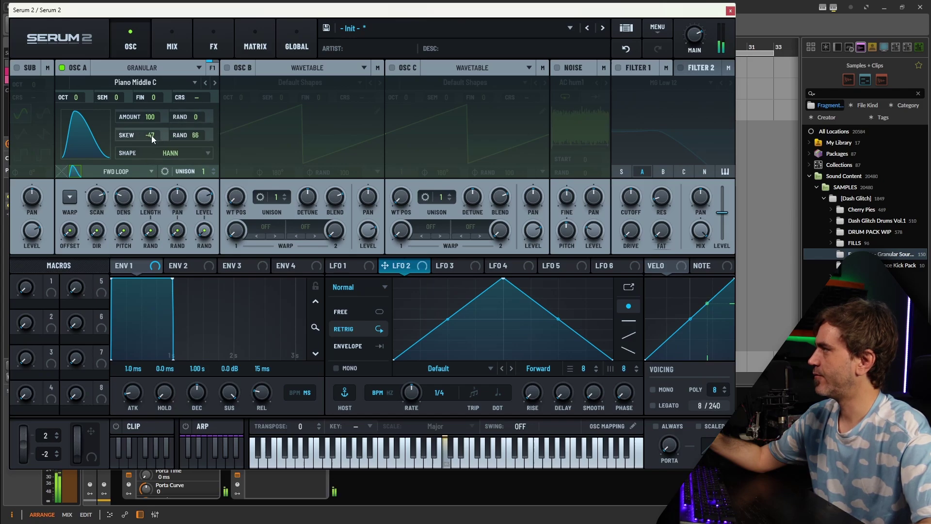
{"action": "mouse_move", "coordinate": [152, 135]}
{"action": "left_mouse_down"}
{"action": "mouse_move", "coordinate": [191, 139]}
{"action": "mouse_move", "coordinate": [155, 132]}
{"action": "left_mouse_up"}
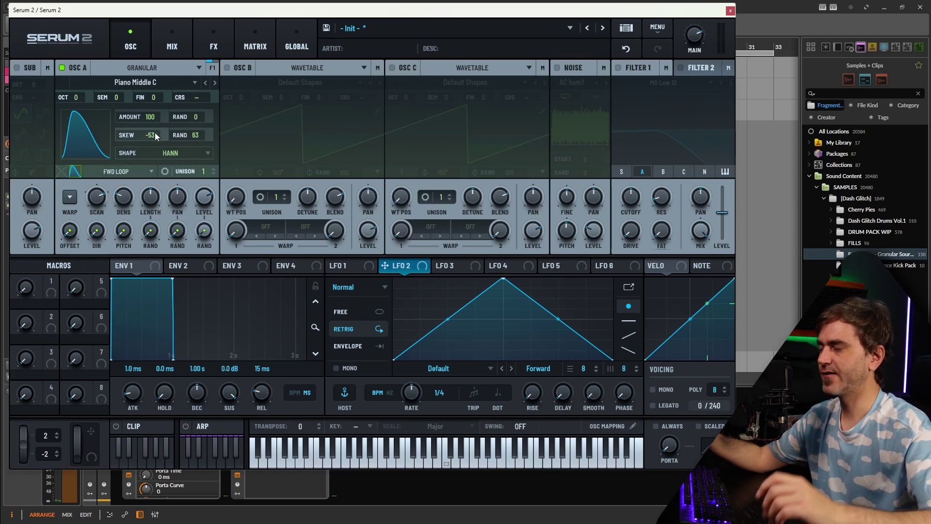
Step: Adjust the loop crossfade of the piano sample in oscillator A
{"action": "mouse_move", "coordinate": [62, 177]}
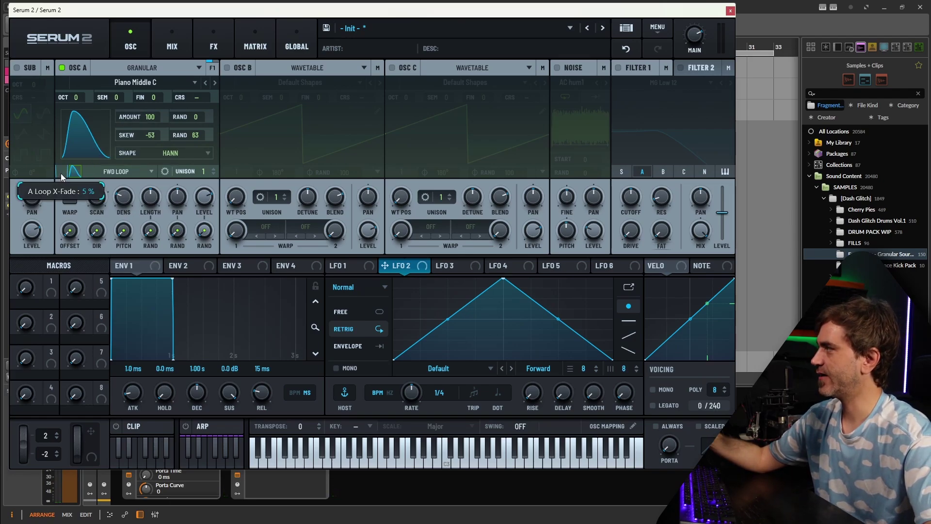
{"action": "mouse_move", "coordinate": [61, 176]}
{"action": "left_mouse_down"}
{"action": "mouse_move", "coordinate": [73, 153]}
{"action": "mouse_move", "coordinate": [71, 174]}
{"action": "left_mouse_up"}
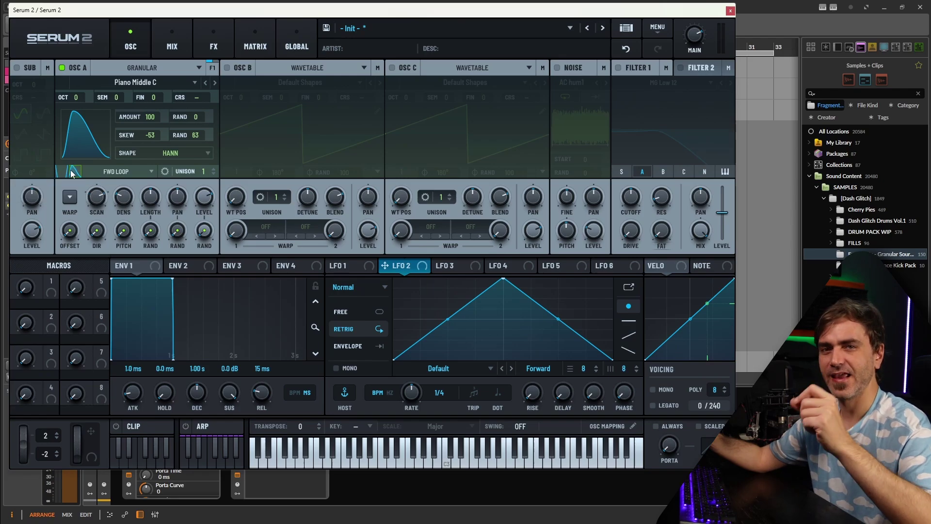
Step: Set the per-grain length randomization of oscillator A to 23 % and adjust its grain length
{"action": "mouse_move", "coordinate": [71, 171]}
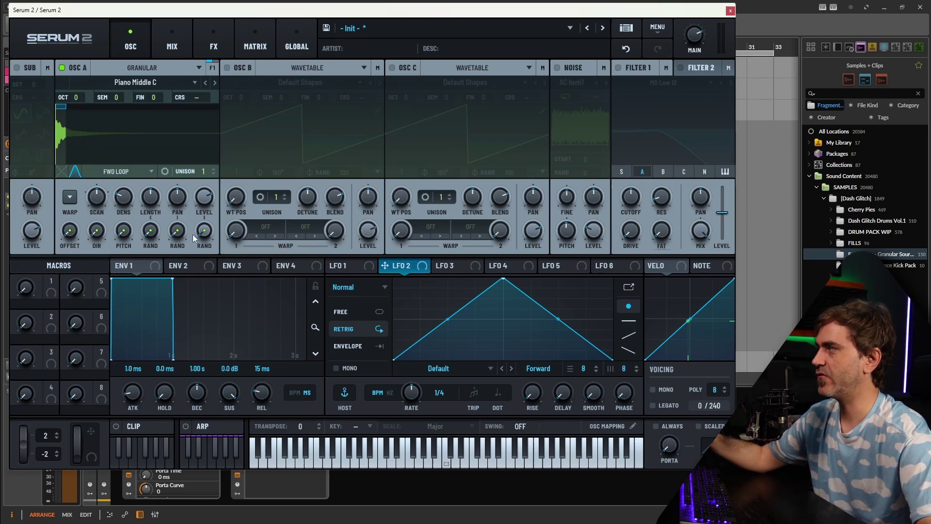
{"action": "mouse_move", "coordinate": [207, 236]}
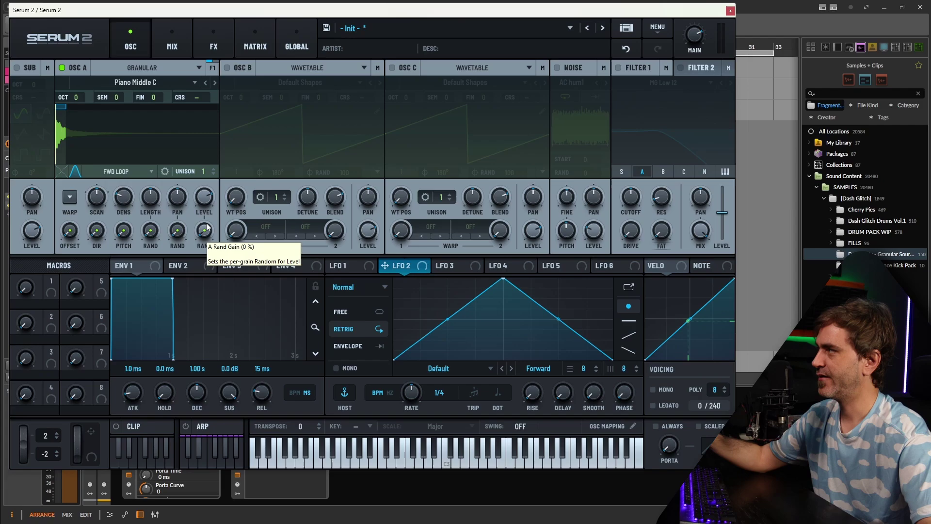
{"action": "mouse_move", "coordinate": [149, 203]}
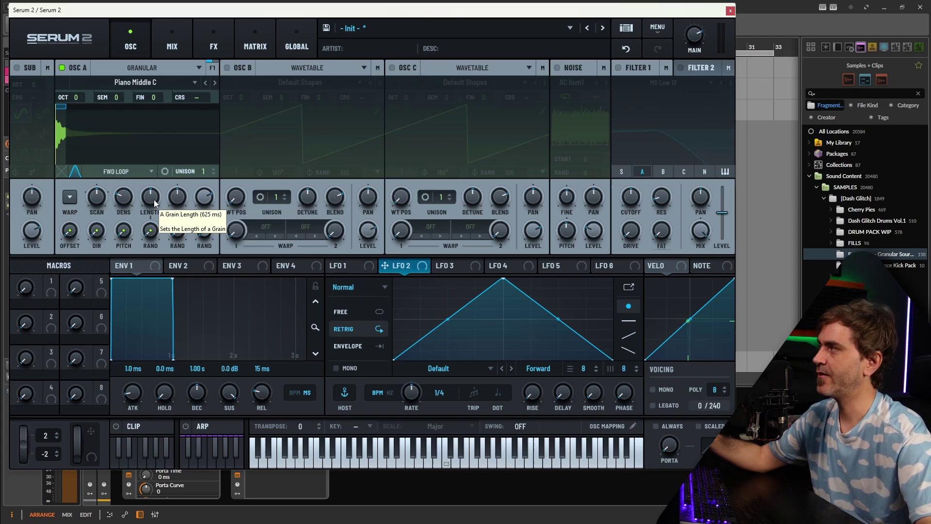
{"action": "mouse_move", "coordinate": [155, 238]}
{"action": "left_click_drag", "start_coordinate": [153, 199], "coordinate": [150, 212]}
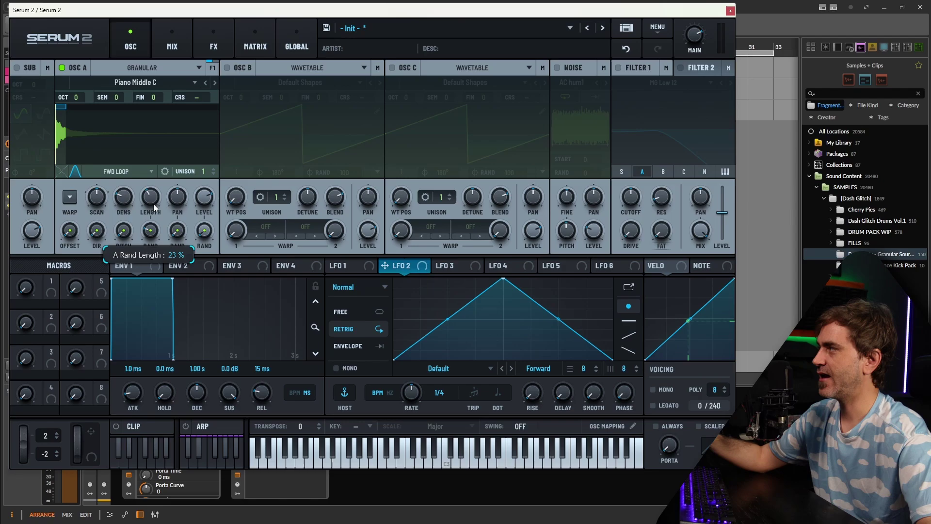
{"action": "mouse_move", "coordinate": [156, 193]}
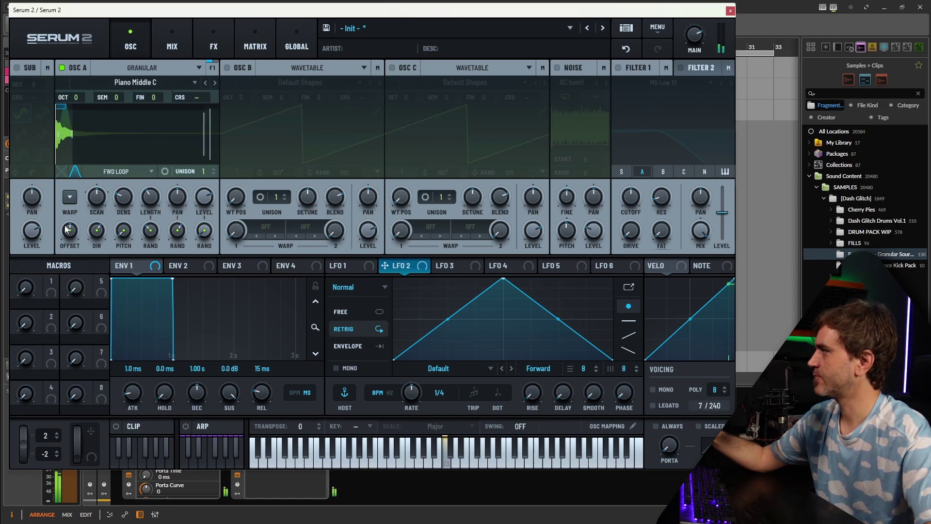
Step: Adjust oscillator A's per-grain pitch randomization and the main volume
{"action": "mouse_move", "coordinate": [100, 192]}
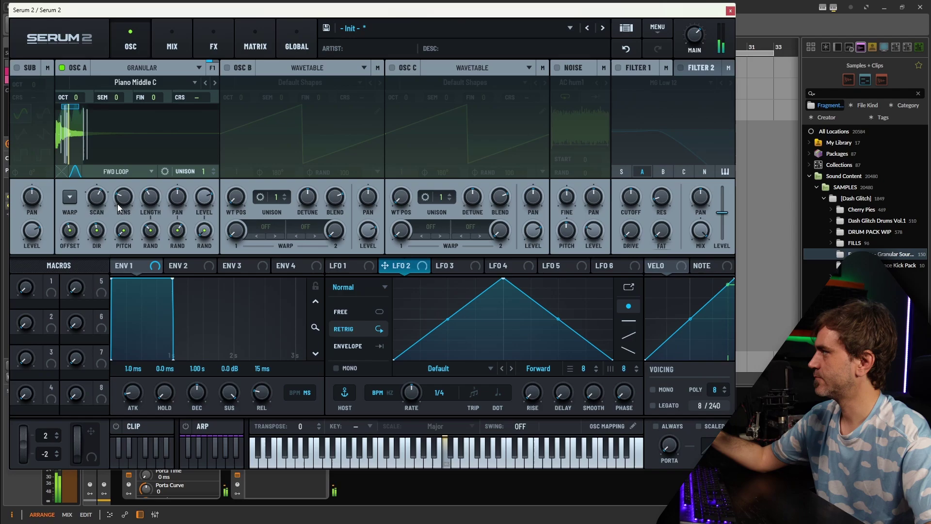
{"action": "mouse_move", "coordinate": [122, 237]}
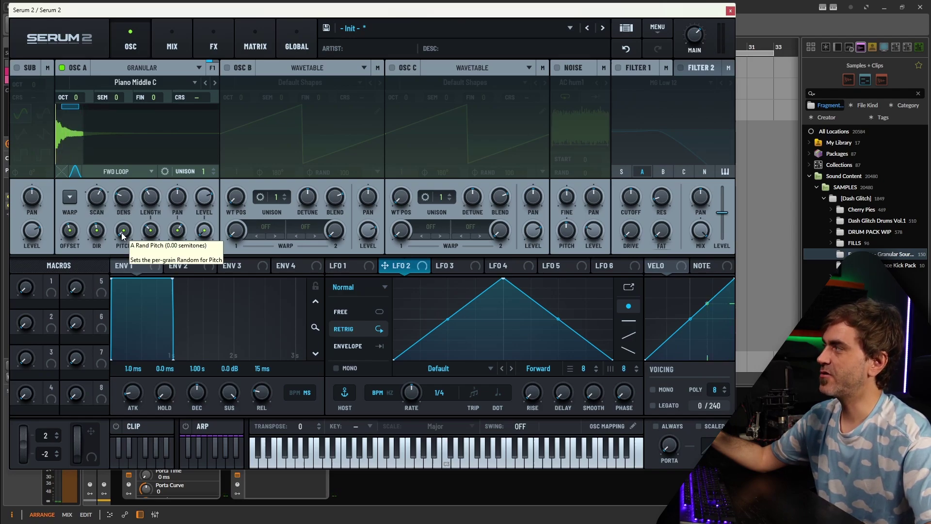
{"action": "left_click", "coordinate": [123, 236]}
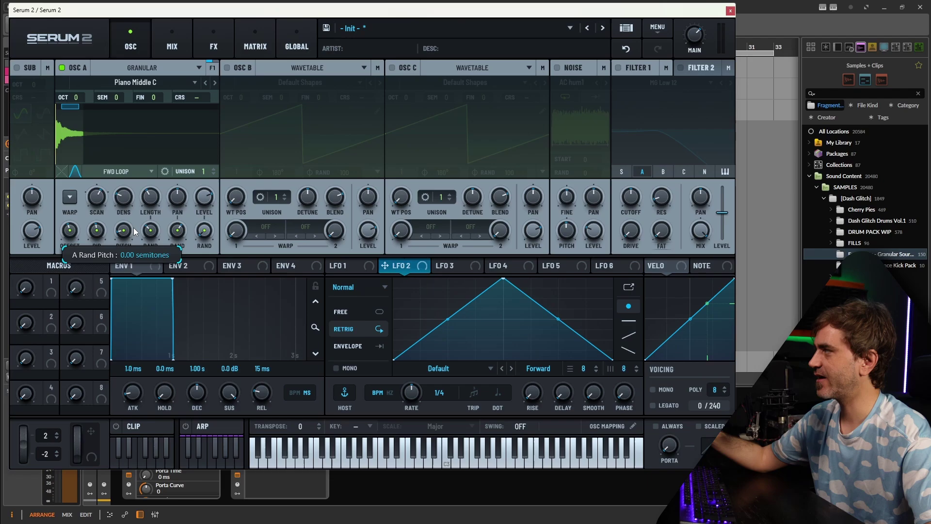
{"action": "left_click_drag", "start_coordinate": [135, 228], "coordinate": [130, 232]}
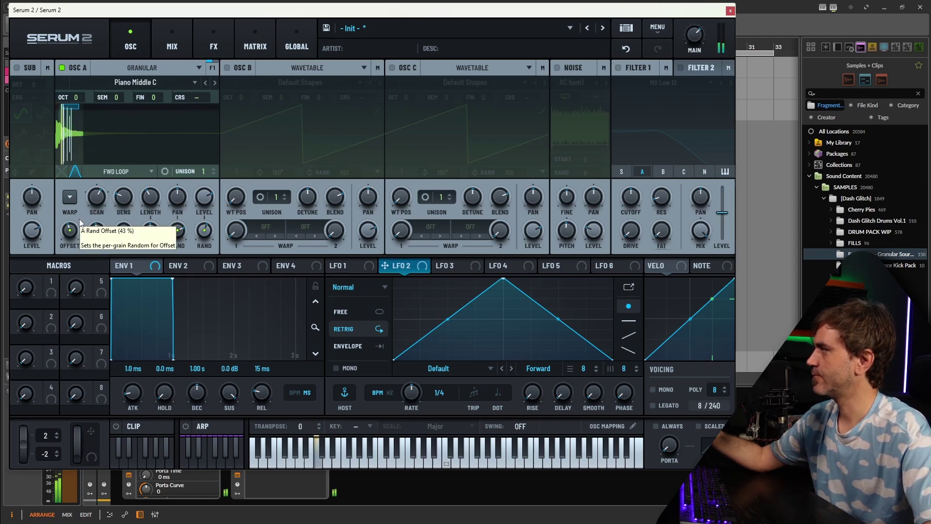
{"action": "mouse_move", "coordinate": [703, 18]}
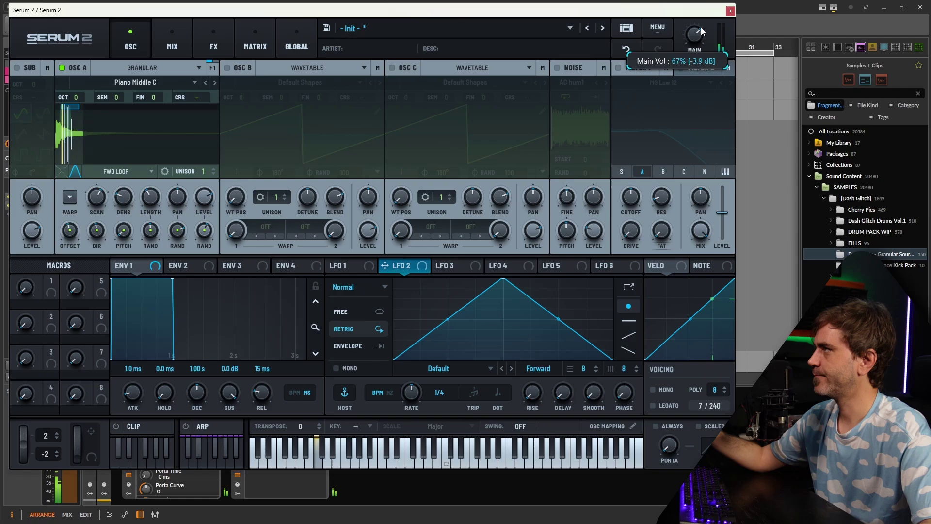
{"action": "left_click_drag", "start_coordinate": [704, 18], "coordinate": [705, 13]}
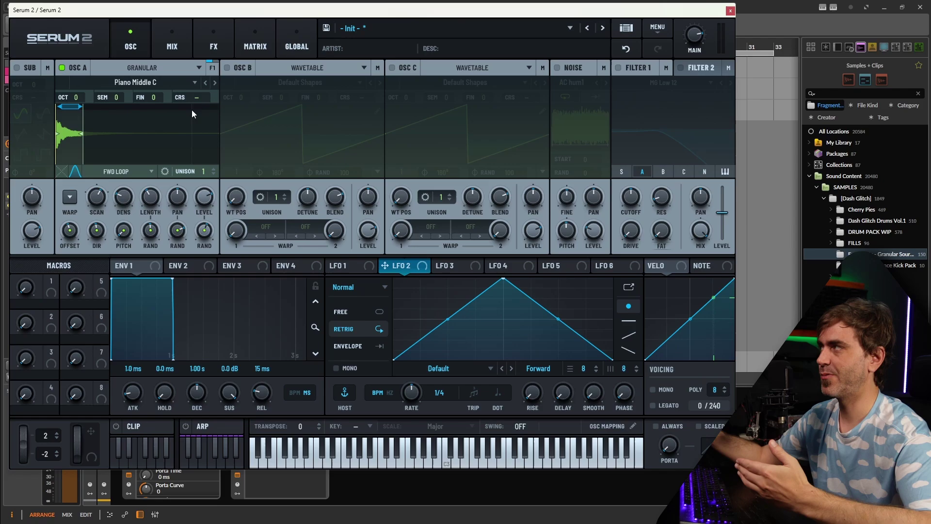
Step: Load the D Native Flute sample from the browser's granular sources folder into oscillator A
{"action": "left_click", "coordinate": [151, 85]}
{"action": "mouse_move", "coordinate": [133, 101]}
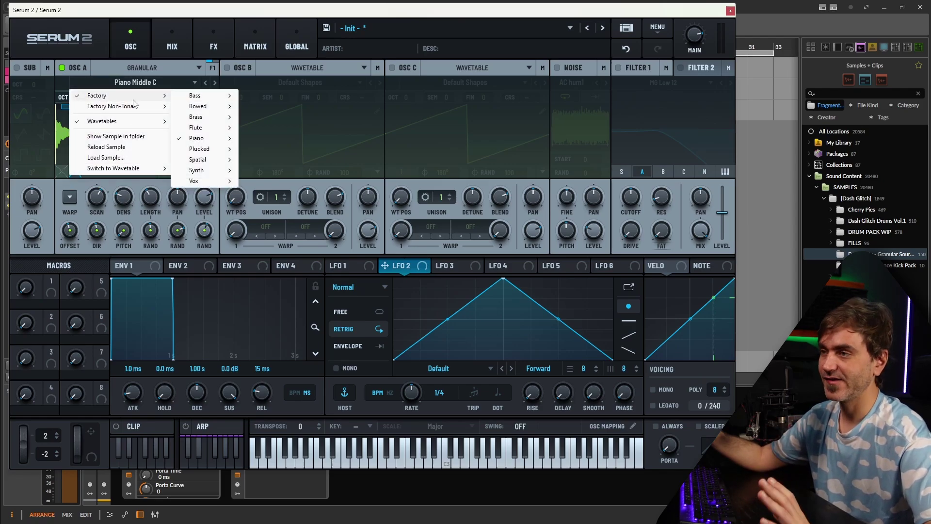
{"action": "left_click", "coordinate": [228, 125]}
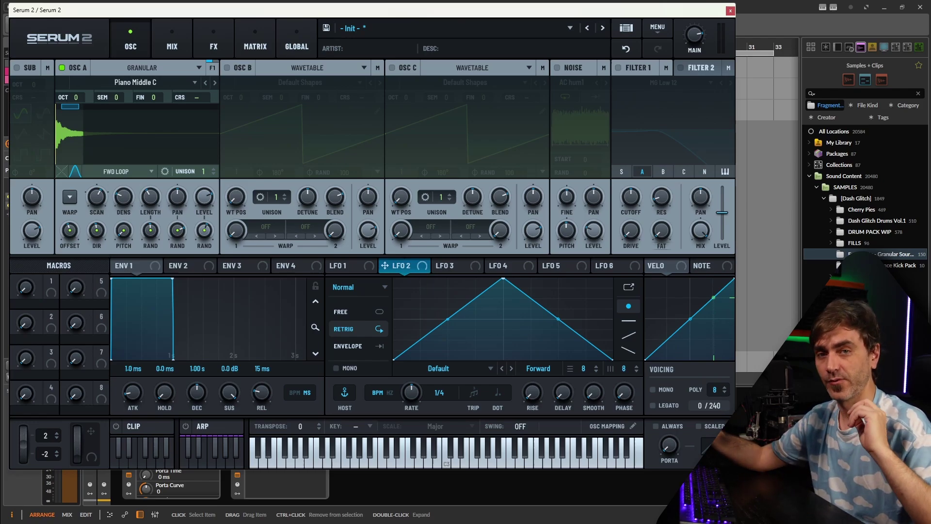
{"action": "left_click_drag", "start_coordinate": [868, 254], "coordinate": [70, 117]}
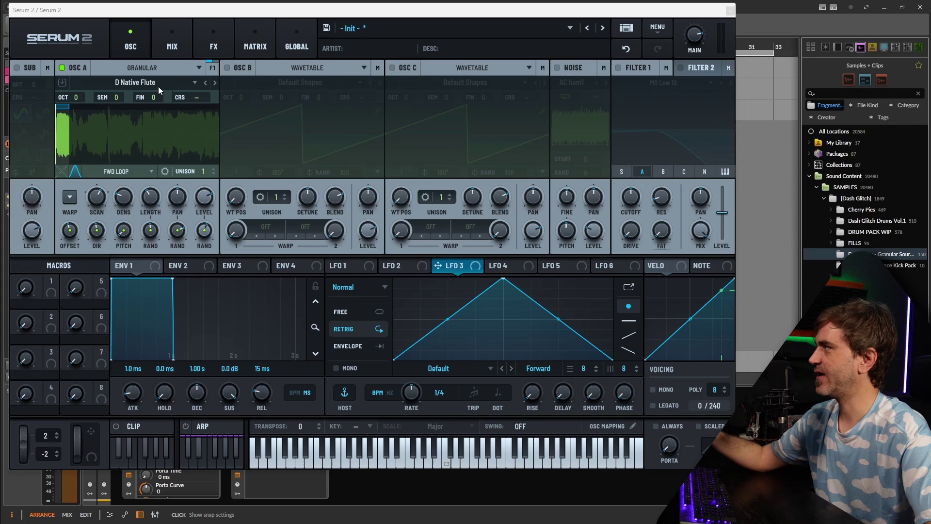
{"action": "left_click", "coordinate": [139, 85]}
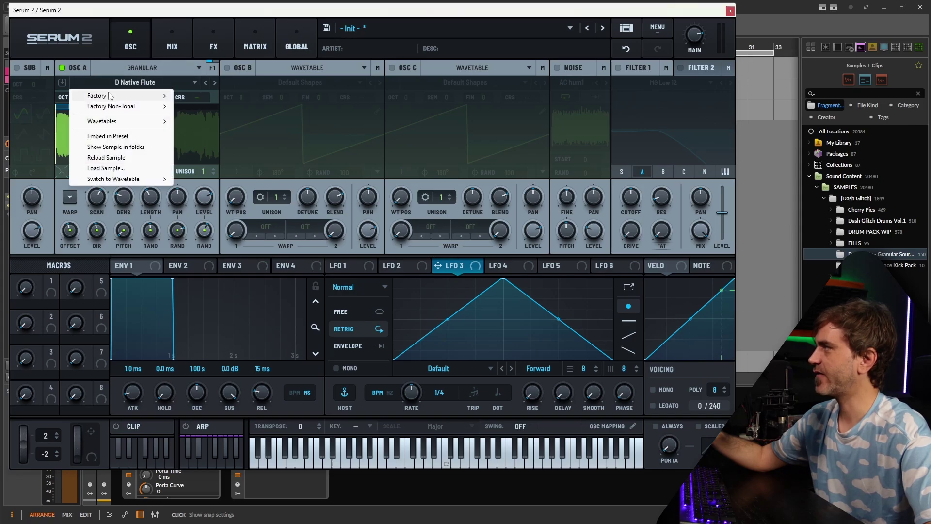
{"action": "key", "text": "Escape"}
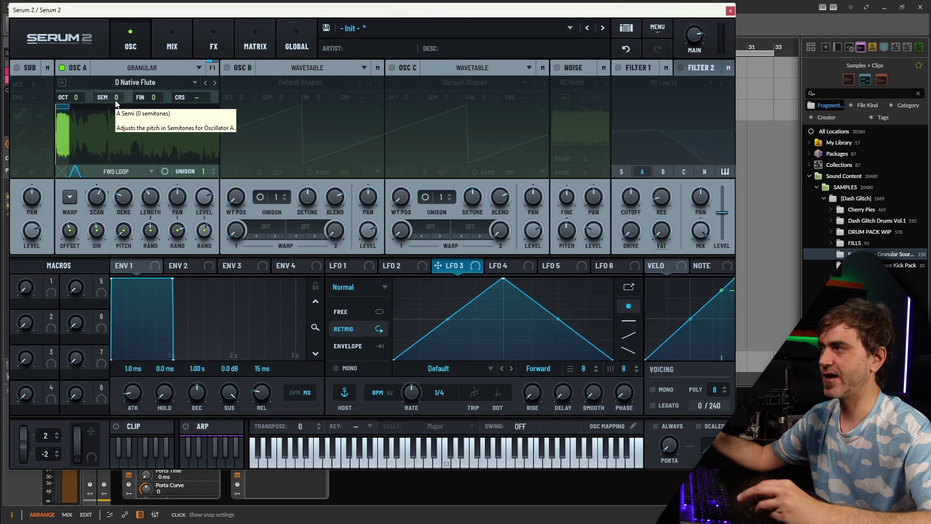
Step: Open the GTune tuner and transpose the D Native Flute sample to -2 semitones to bring it to C
{"action": "left_click", "coordinate": [237, 477]}
{"action": "left_click", "coordinate": [237, 475]}
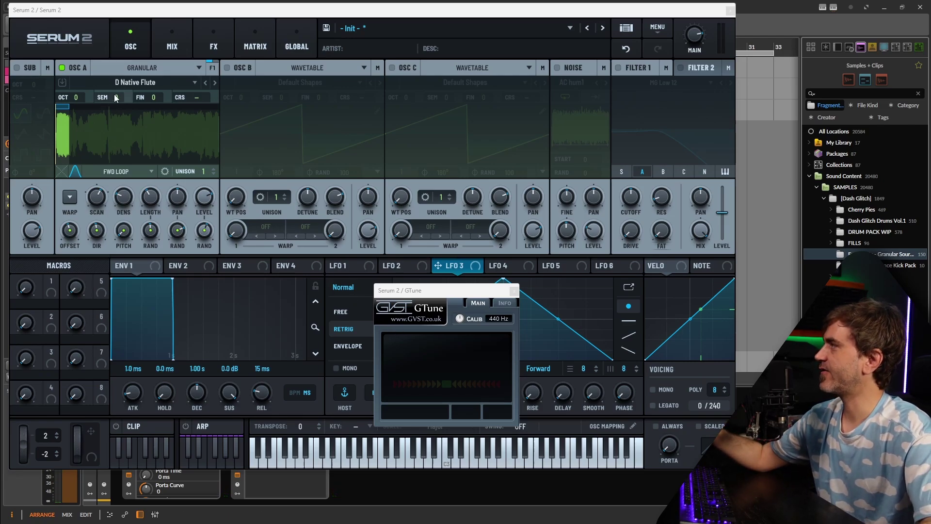
{"action": "left_click_drag", "start_coordinate": [116, 98], "coordinate": [116, 103]}
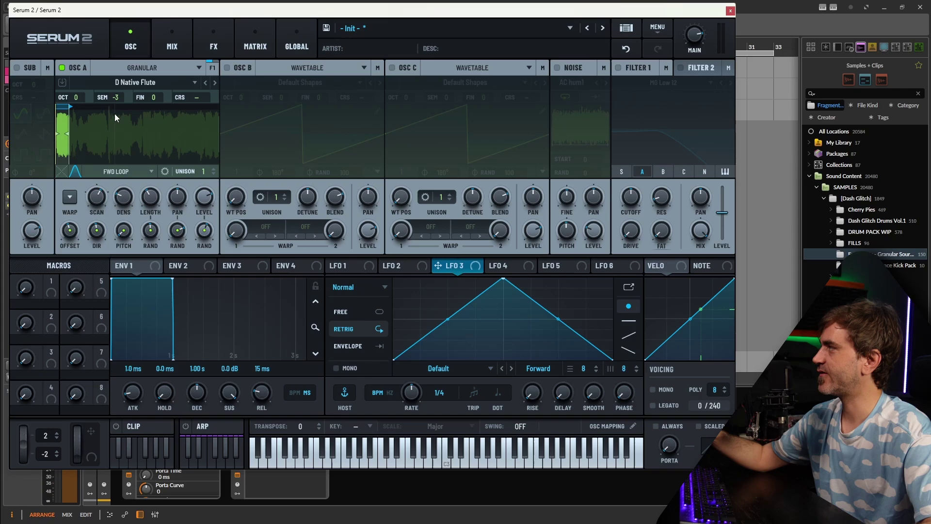
{"action": "scroll", "coordinate": [119, 96], "scroll_direction": "up", "scroll_amount": 1}
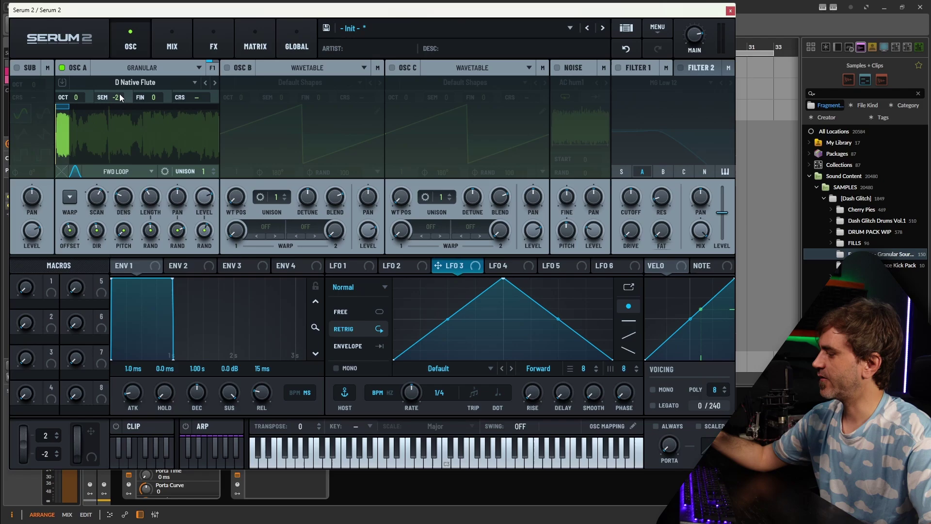
{"action": "left_click", "coordinate": [236, 477]}
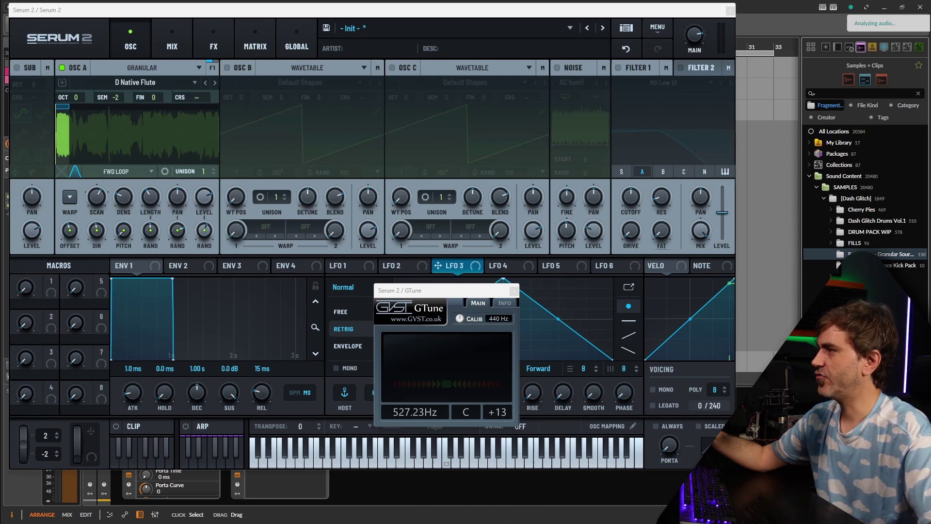
Step: Switch oscillator A to the G Native Flute sample, transpose it to +5 semitones and reopen the GTune tuner
{"action": "left_click", "coordinate": [392, 266]}
{"action": "left_click_drag", "start_coordinate": [116, 100], "coordinate": [126, 76]}
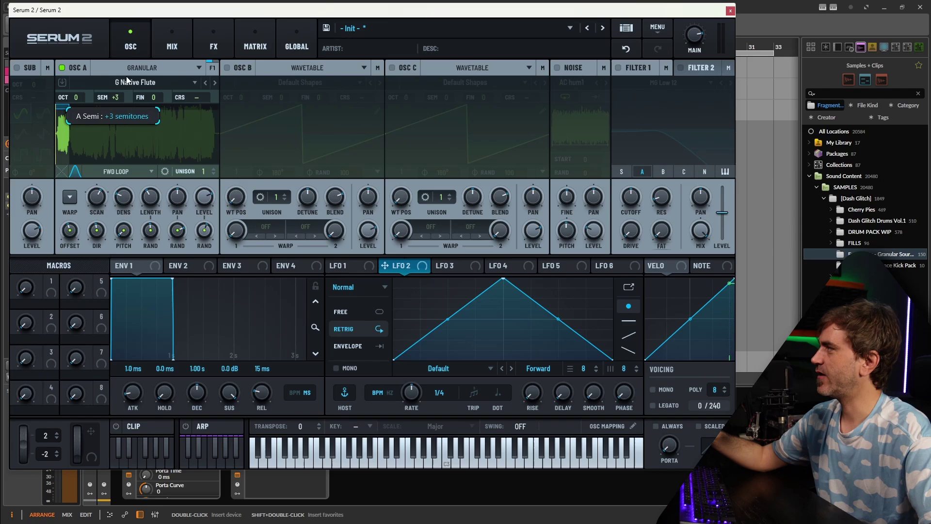
{"action": "left_click", "coordinate": [237, 480]}
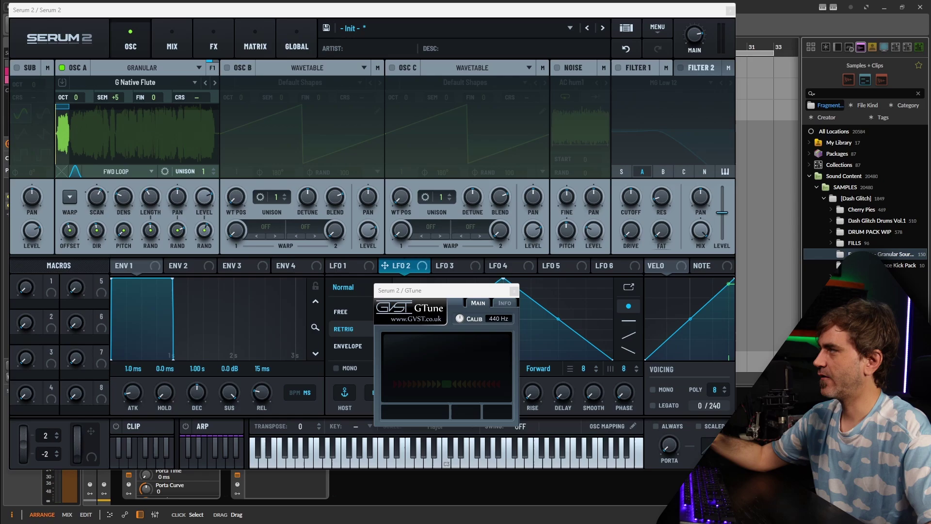
Step: Switch oscillator A back to the D Native Flute sample and leave the tuner
{"action": "left_click", "coordinate": [343, 266]}
{"action": "left_click", "coordinate": [205, 83]}
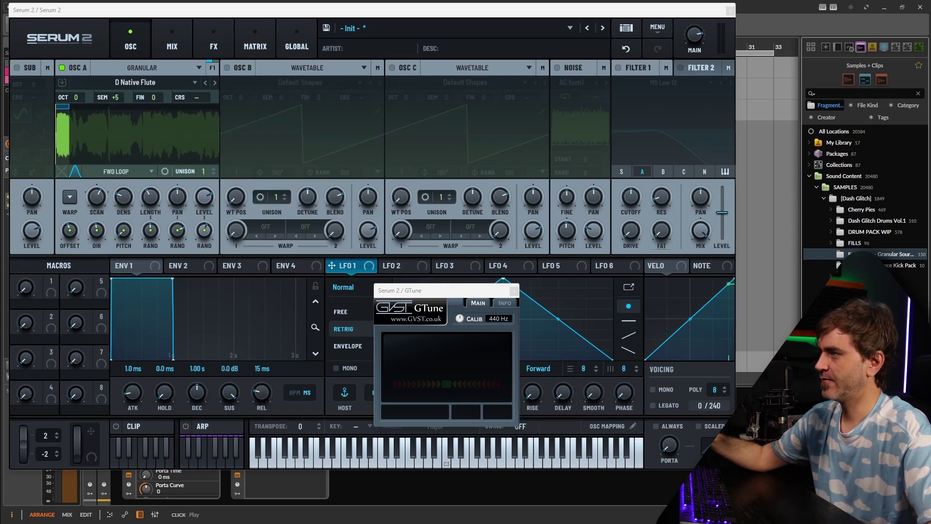
{"action": "left_click", "coordinate": [244, 213]}
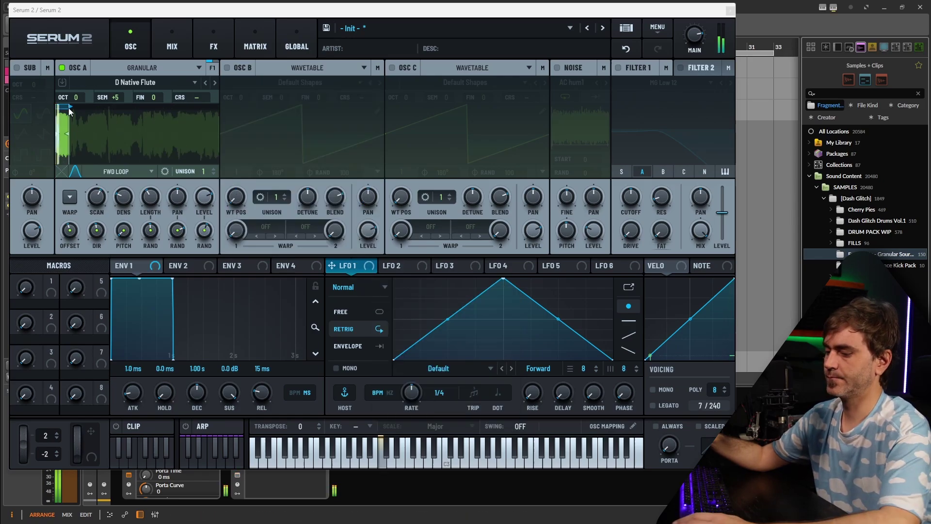
Step: Set oscillator A's octave to -1 and extend the end of the flute sample's highlighted playback range
{"action": "mouse_move", "coordinate": [697, 41]}
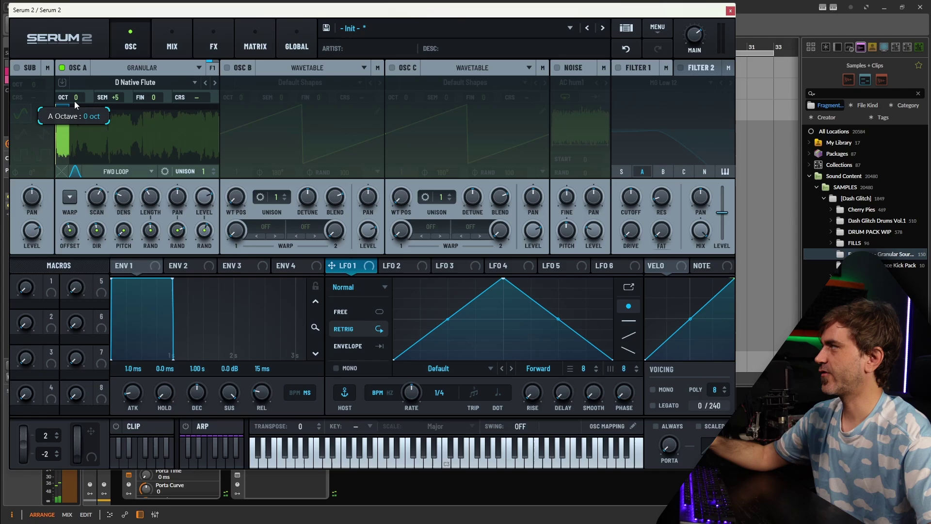
{"action": "left_click_drag", "start_coordinate": [75, 101], "coordinate": [75, 107]}
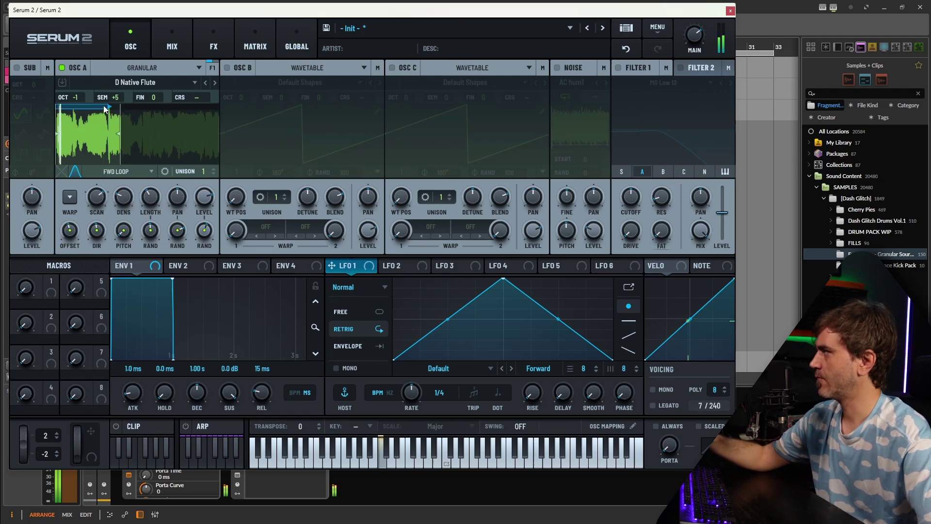
{"action": "left_click_drag", "start_coordinate": [120, 140], "coordinate": [126, 136]}
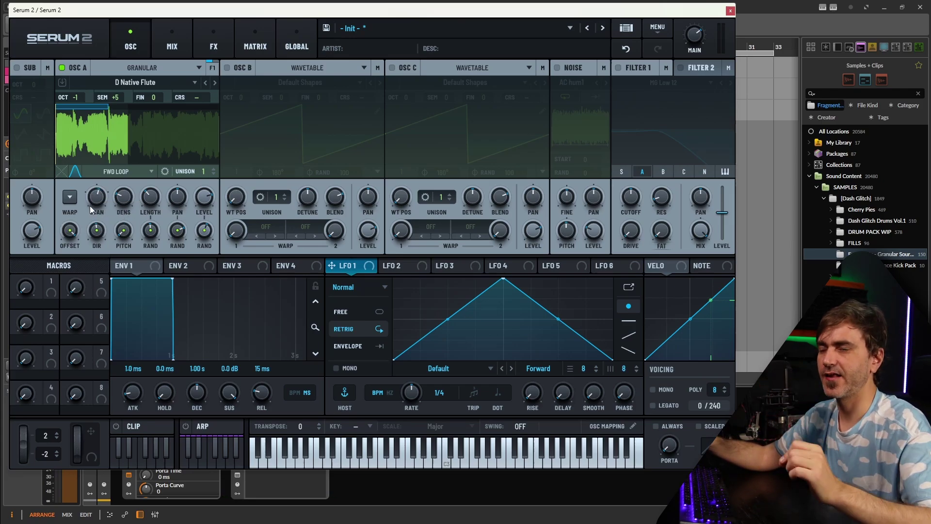
Step: Lower oscillator A's grain density to 0 grains, and raise it past 21.92 grains
{"action": "mouse_move", "coordinate": [121, 200]}
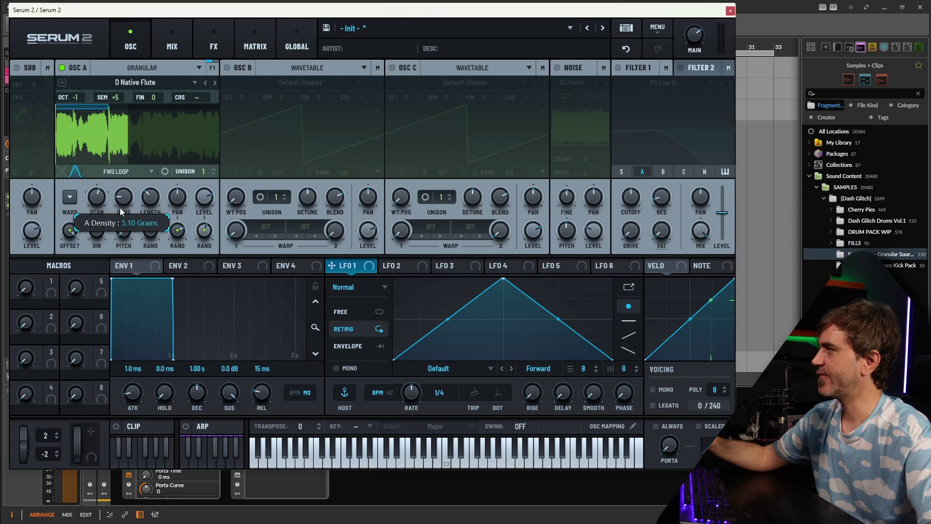
{"action": "mouse_move", "coordinate": [120, 207]}
{"action": "left_mouse_down"}
{"action": "mouse_move", "coordinate": [128, 230]}
{"action": "mouse_move", "coordinate": [121, 206]}
{"action": "mouse_move", "coordinate": [132, 201]}
{"action": "mouse_move", "coordinate": [122, 201]}
{"action": "mouse_move", "coordinate": [122, 217]}
{"action": "left_mouse_up"}
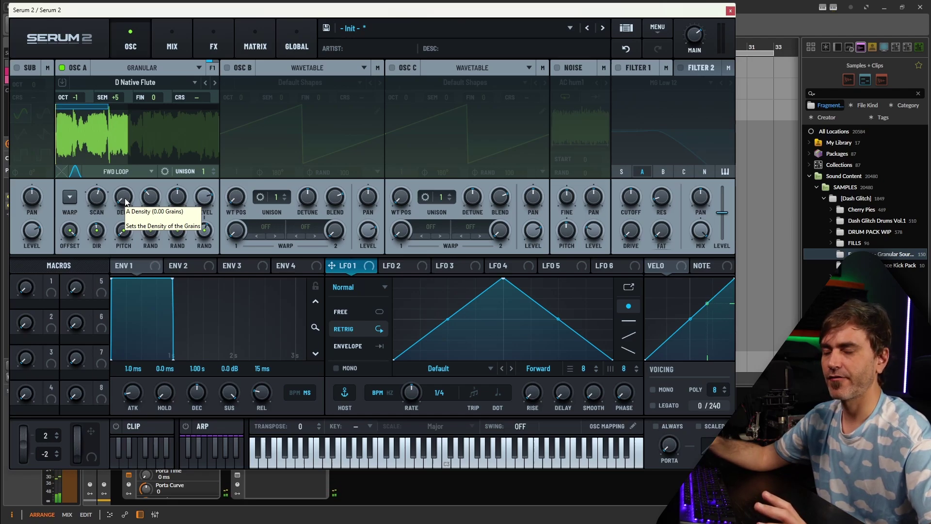
{"action": "left_click_drag", "start_coordinate": [125, 201], "coordinate": [130, 167]}
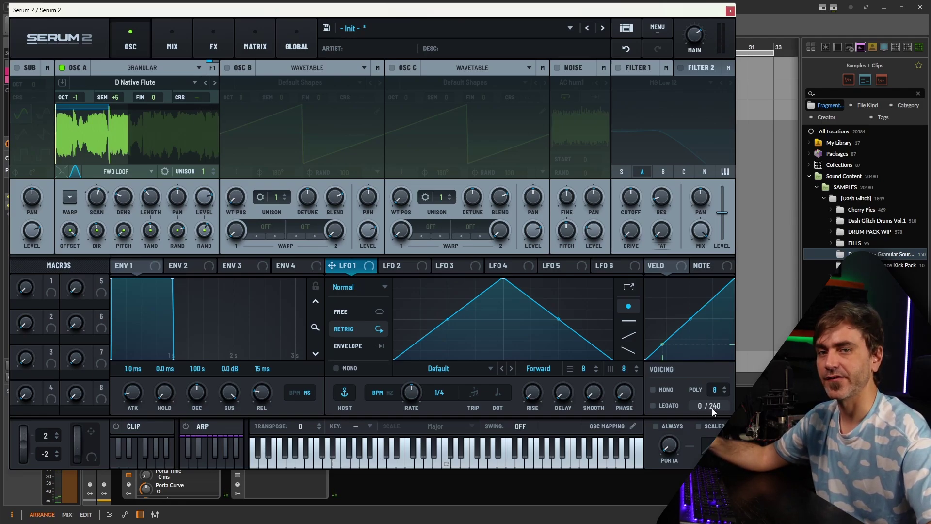
{"action": "left_click_drag", "start_coordinate": [129, 209], "coordinate": [132, 136]}
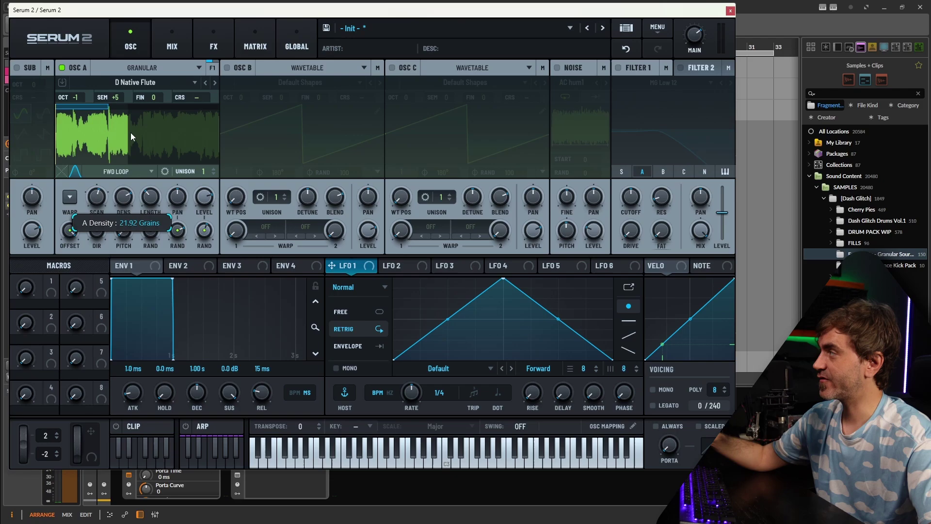
{"action": "left_click_drag", "start_coordinate": [139, 83], "coordinate": [141, 85]}
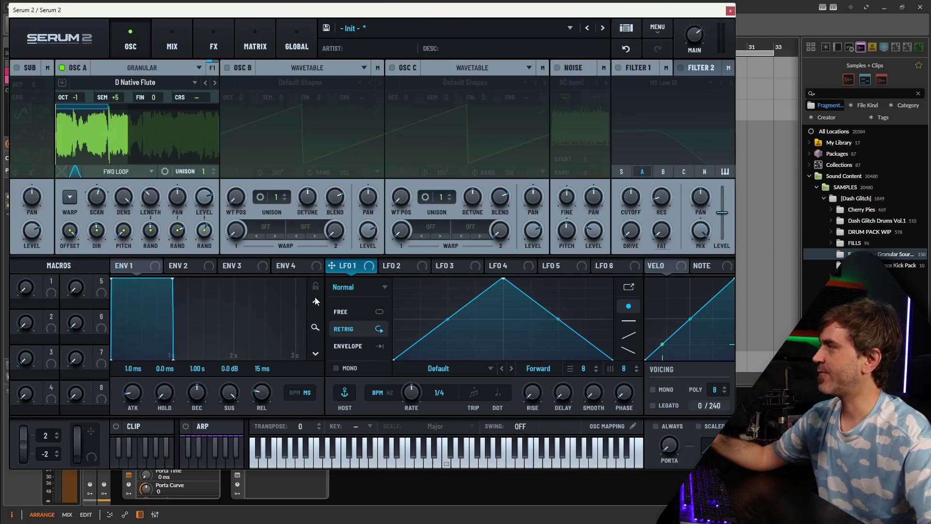
Step: Shorten oscillator A's grain length to 7 ms
{"action": "mouse_move", "coordinate": [125, 197]}
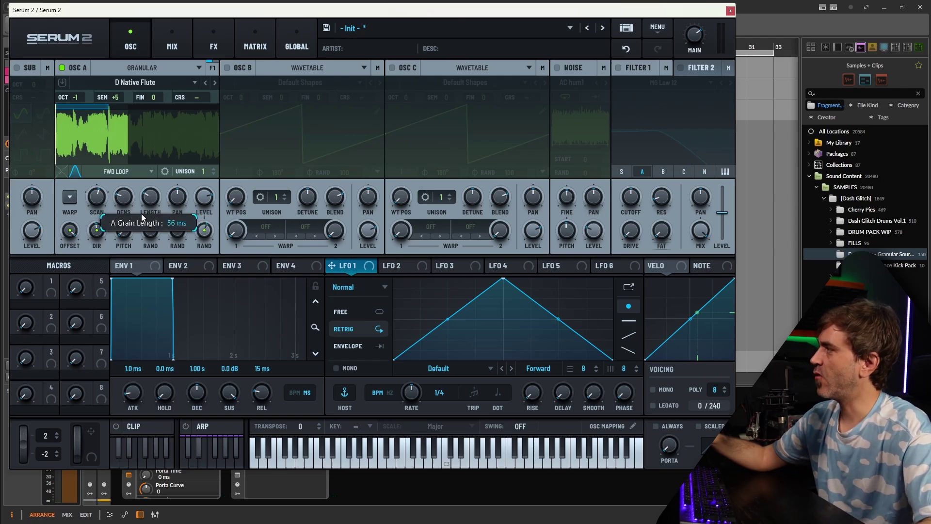
{"action": "mouse_move", "coordinate": [135, 224]}
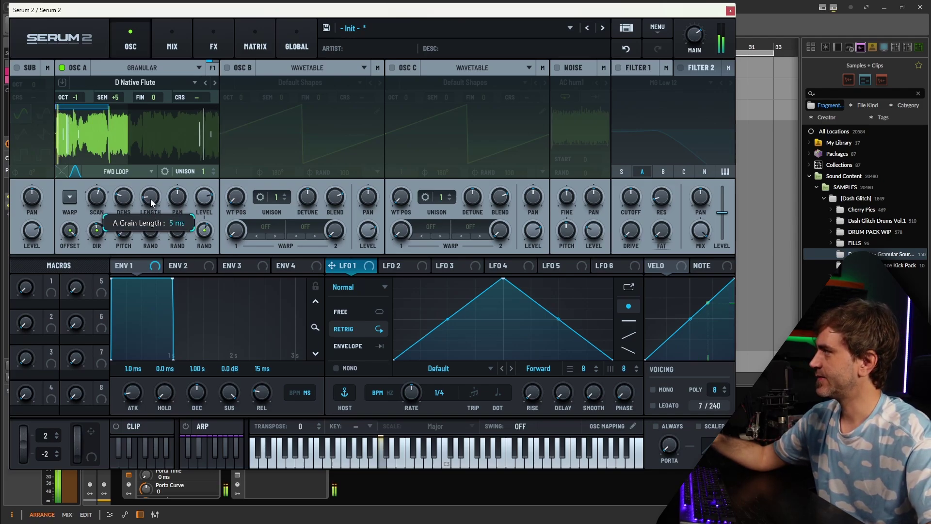
{"action": "scroll", "coordinate": [151, 202], "scroll_direction": "up", "scroll_amount": 2}
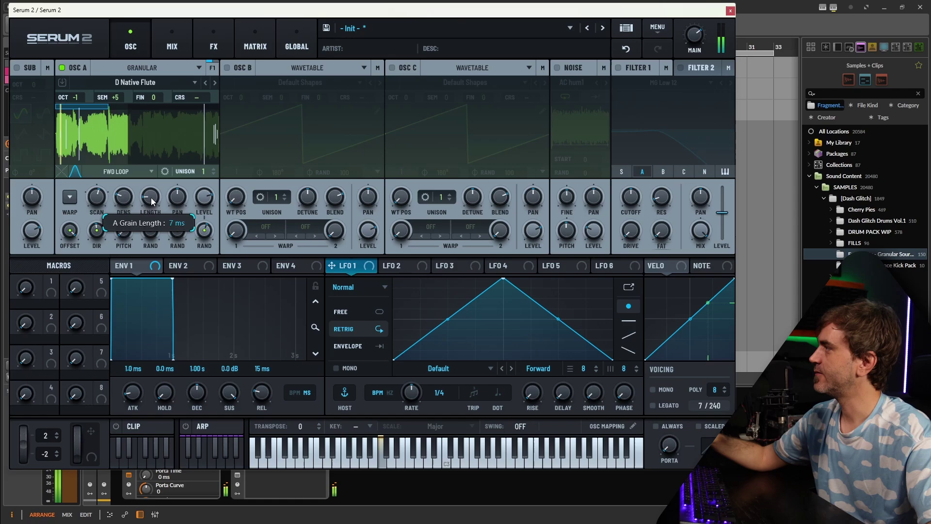
Step: Lengthen oscillator A's grains past 7 ms, and extend the flute sample's loop range and highlighted playback range towards the sample's end
{"action": "mouse_move", "coordinate": [151, 202]}
{"action": "left_mouse_down"}
{"action": "mouse_move", "coordinate": [158, 165]}
{"action": "mouse_move", "coordinate": [152, 203]}
{"action": "left_mouse_up"}
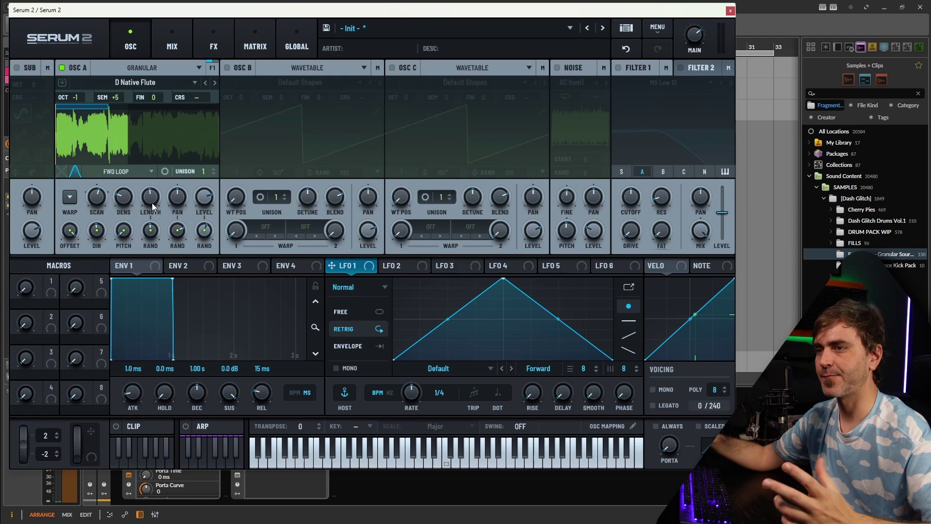
{"action": "left_click_drag", "start_coordinate": [150, 199], "coordinate": [154, 193]}
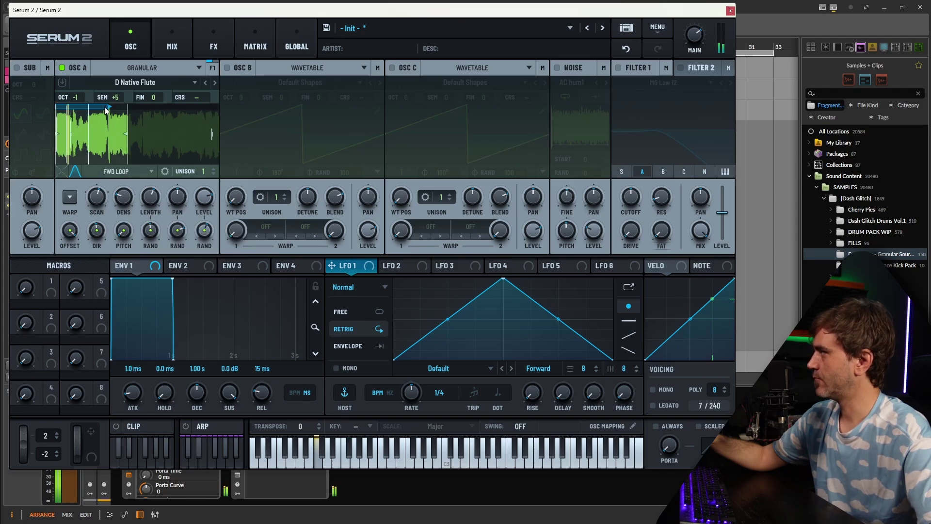
{"action": "mouse_move", "coordinate": [107, 107]}
{"action": "left_mouse_down"}
{"action": "mouse_move", "coordinate": [127, 107]}
{"action": "mouse_move", "coordinate": [146, 135]}
{"action": "mouse_move", "coordinate": [200, 139]}
{"action": "left_mouse_up"}
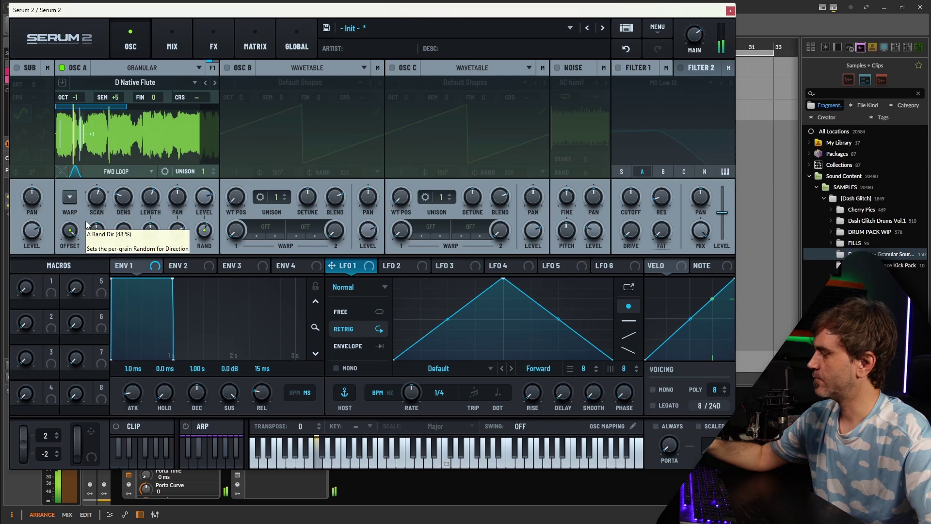
Step: Add a Convolve effect with the L90 Hall - Deepblue impulse at 45% wet, and return to the oscillators
{"action": "left_click", "coordinate": [213, 44]}
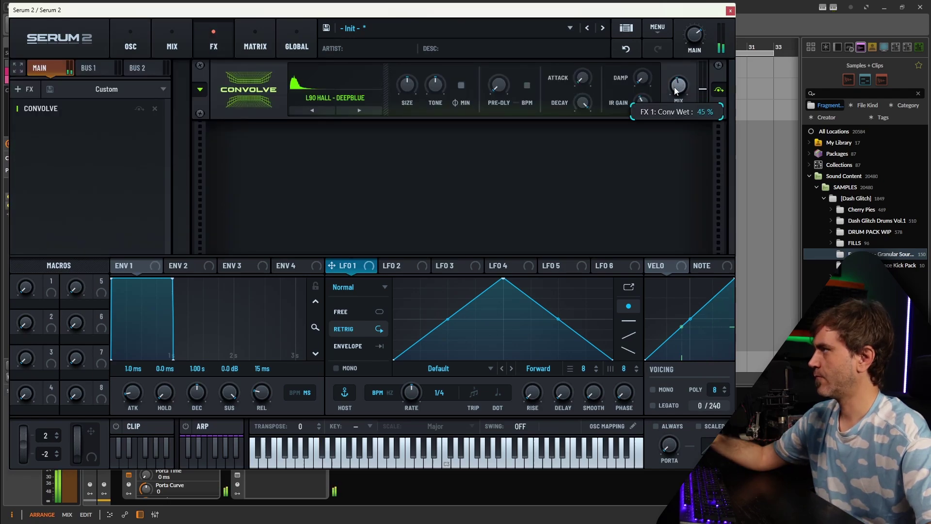
{"action": "left_click", "coordinate": [130, 43]}
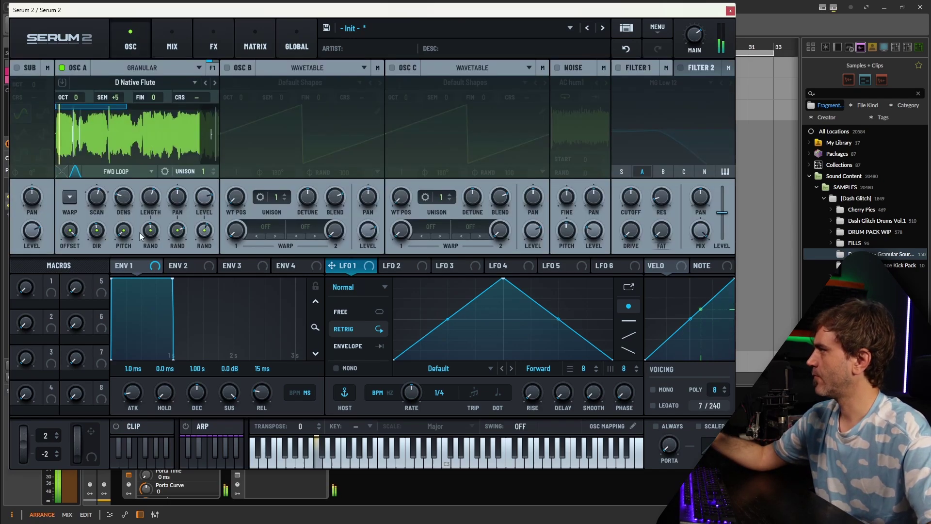
Step: Raise oscillator A's per-grain random pitch and set its unison to 3 voices
{"action": "left_click_drag", "start_coordinate": [129, 234], "coordinate": [133, 220]}
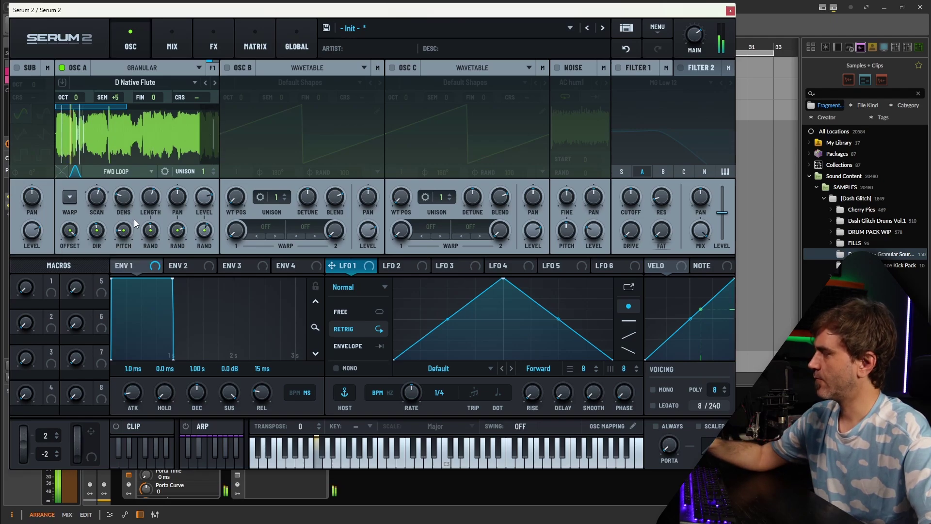
{"action": "scroll", "coordinate": [130, 224], "scroll_direction": "up", "scroll_amount": 2}
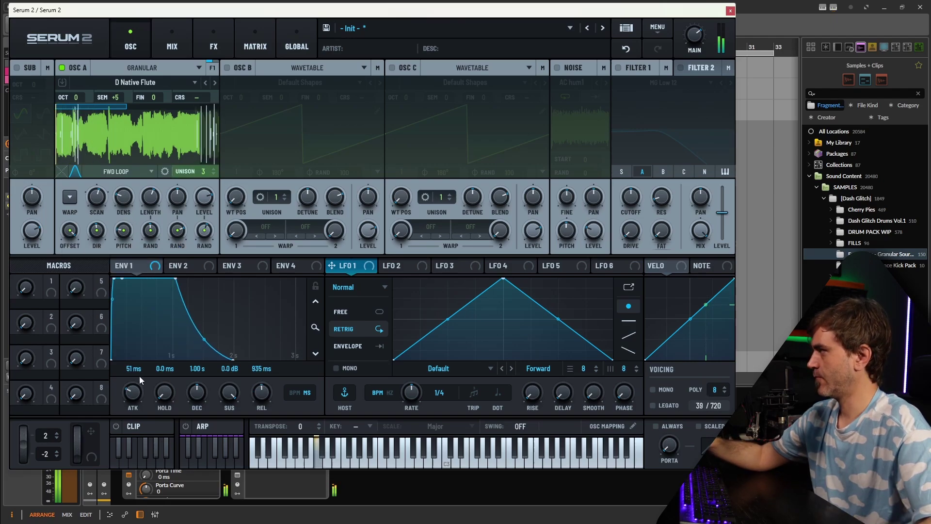
Step: Set envelope 1's attack to 608 ms and its release to 1.45 s
{"action": "left_click_drag", "start_coordinate": [138, 377], "coordinate": [146, 362]}
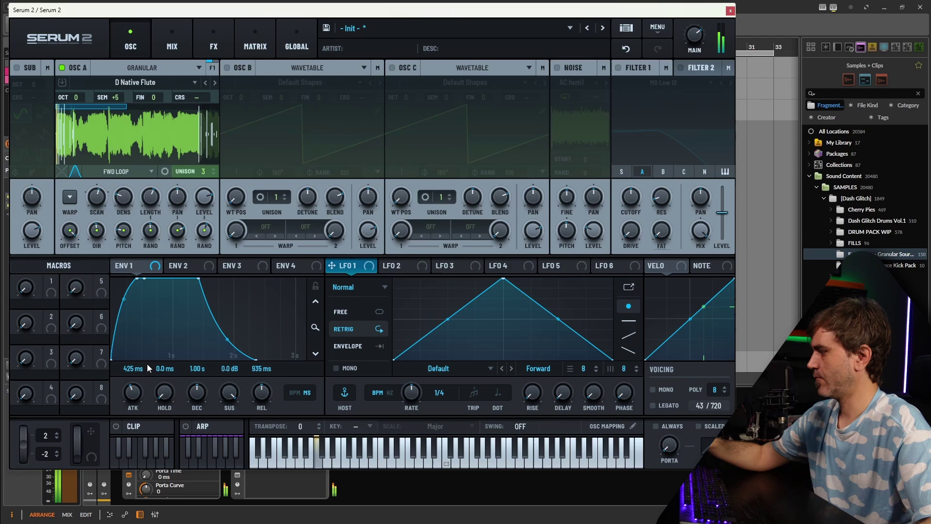
{"action": "left_click_drag", "start_coordinate": [137, 396], "coordinate": [137, 385]}
{"action": "left_click_drag", "start_coordinate": [261, 392], "coordinate": [261, 381]}
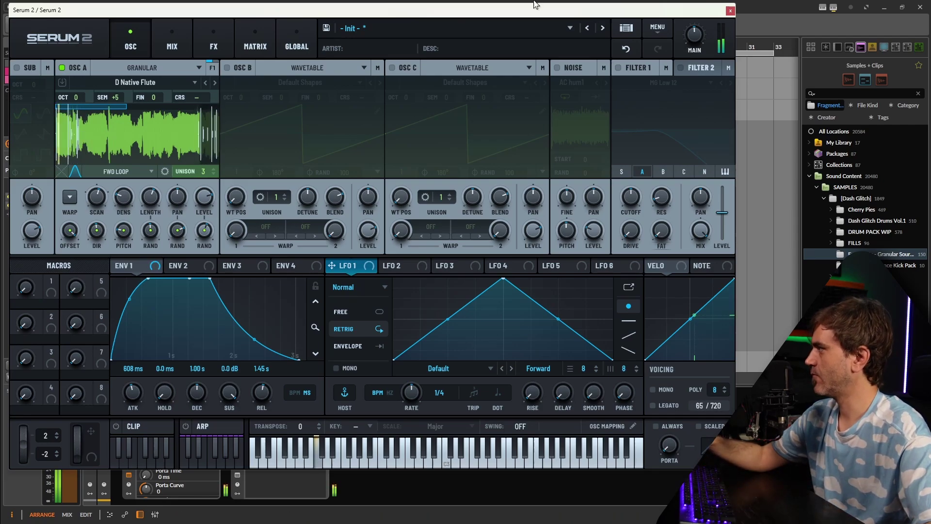
Step: Try Filter 1 on the flute sound by sweeping its cutoff, and switch the filter back off
{"action": "left_click", "coordinate": [618, 67]}
{"action": "left_click_drag", "start_coordinate": [632, 197], "coordinate": [647, 154]}
{"action": "left_click", "coordinate": [618, 67]}
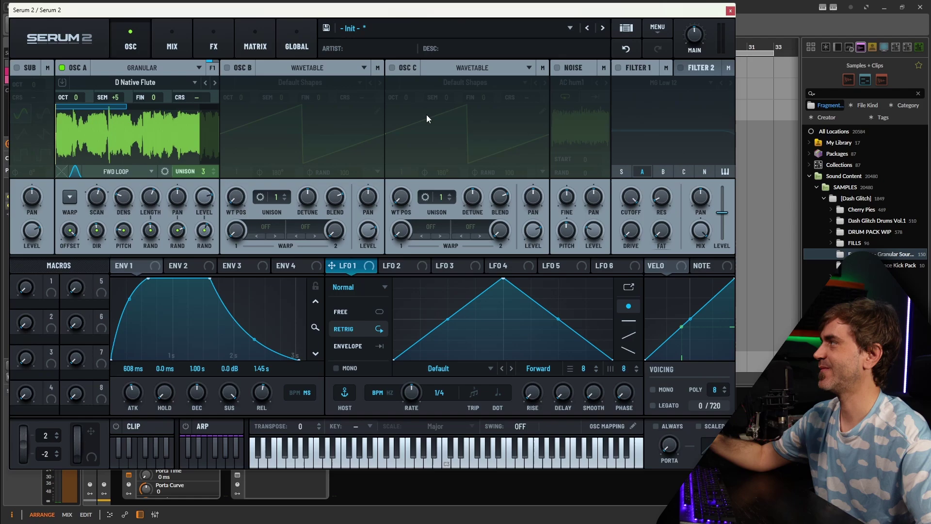
Step: Reset the synth to the Init preset and switch oscillator A from wavetable to granular
{"action": "left_click", "coordinate": [626, 49]}
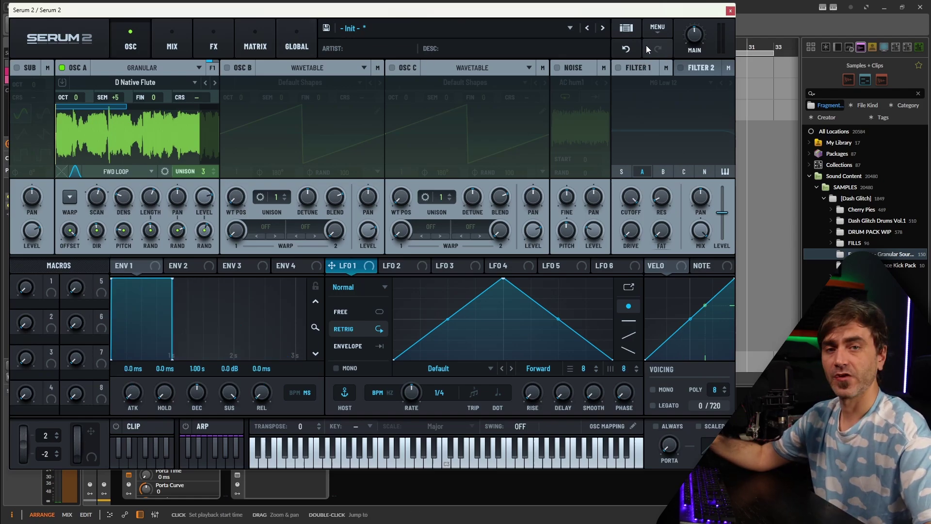
{"action": "left_click", "coordinate": [659, 25]}
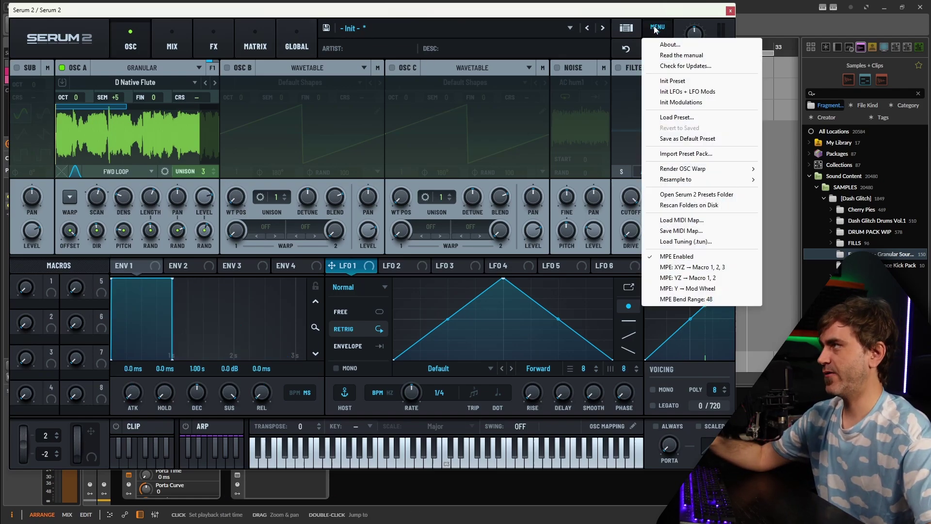
{"action": "left_click", "coordinate": [672, 81]}
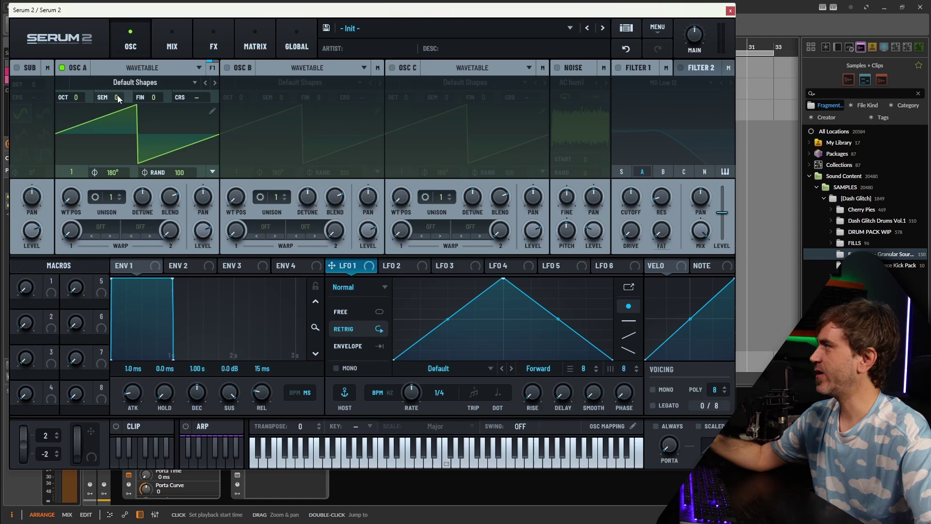
{"action": "left_click", "coordinate": [141, 66]}
{"action": "left_click", "coordinate": [121, 112]}
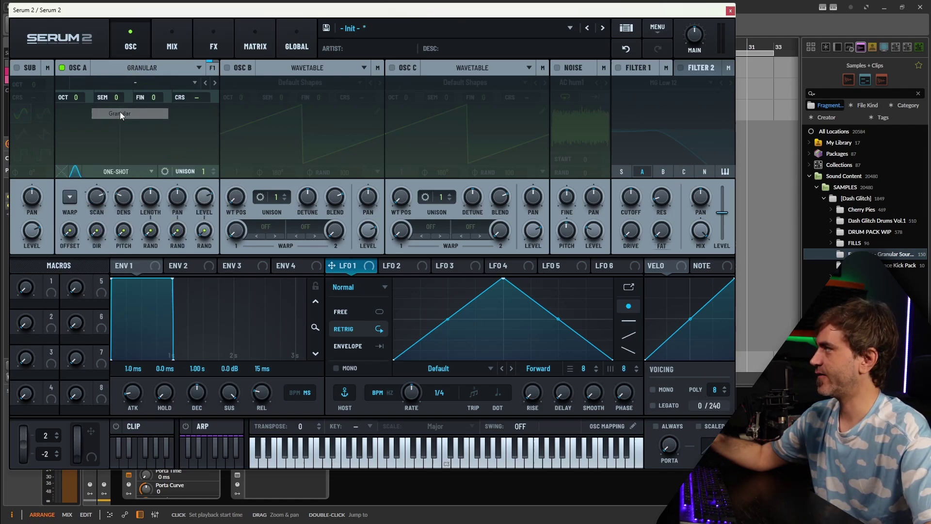
Step: Use the Alu Slap sample in oscillator A with Manual playback, and set the grain window's skew to -77
{"action": "left_click", "coordinate": [122, 171]}
{"action": "left_click", "coordinate": [118, 242]}
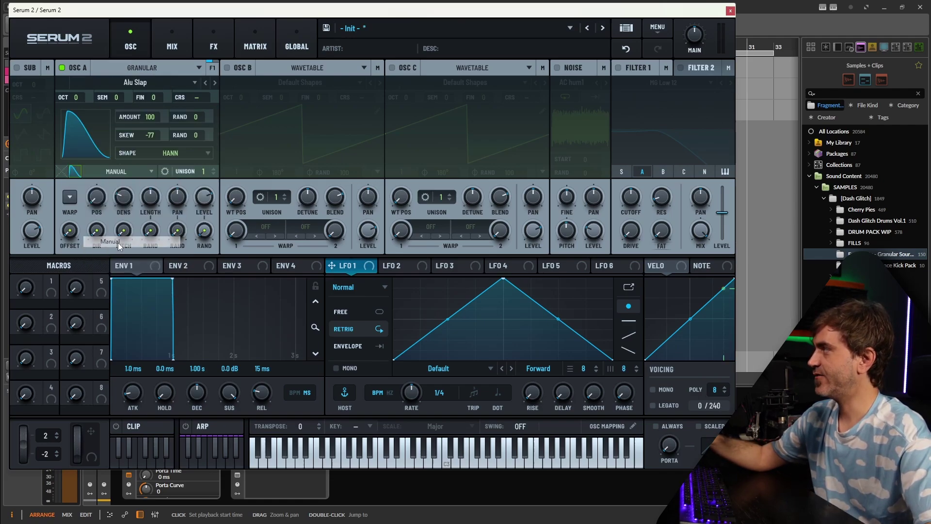
{"action": "left_click", "coordinate": [74, 170]}
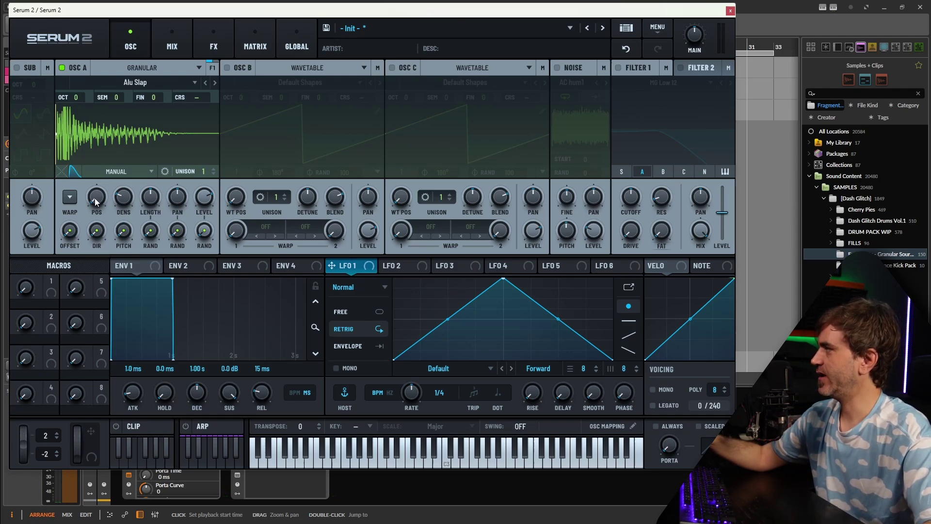
Step: Sweep oscillator A's position through the Alu Slap sample, passing 11% and 26%
{"action": "mouse_move", "coordinate": [96, 201]}
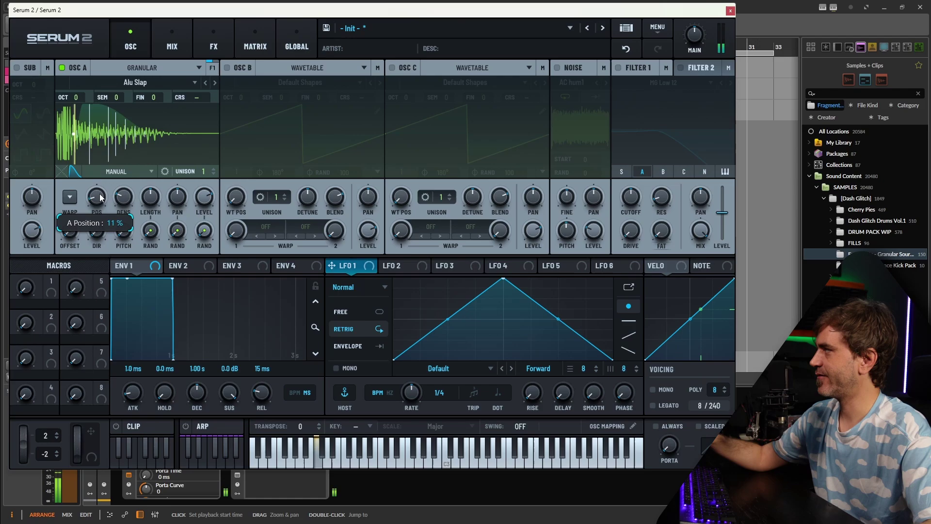
{"action": "mouse_move", "coordinate": [97, 204]}
{"action": "left_mouse_down"}
{"action": "mouse_move", "coordinate": [126, 144]}
{"action": "mouse_move", "coordinate": [107, 173]}
{"action": "left_mouse_up"}
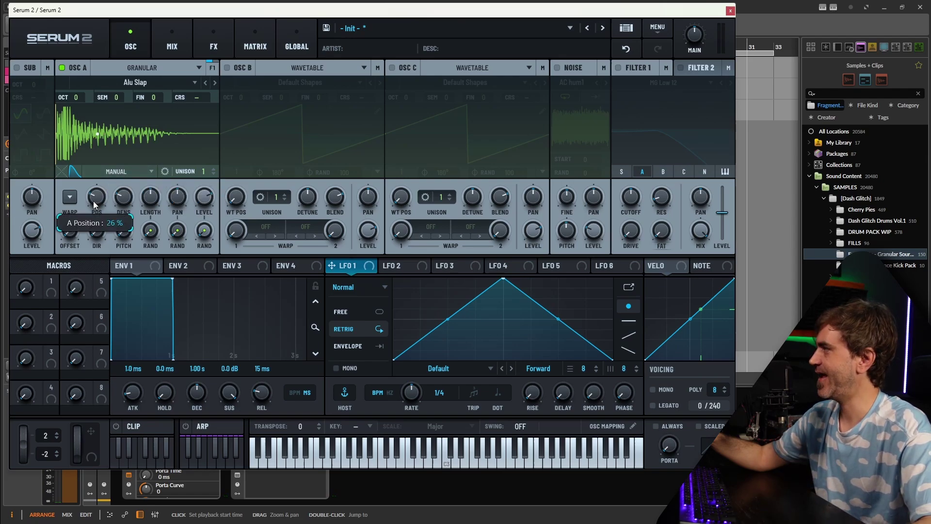
{"action": "mouse_move", "coordinate": [93, 201]}
{"action": "left_mouse_down"}
{"action": "mouse_move", "coordinate": [91, 213]}
{"action": "mouse_move", "coordinate": [104, 186]}
{"action": "mouse_move", "coordinate": [101, 197]}
{"action": "left_mouse_up"}
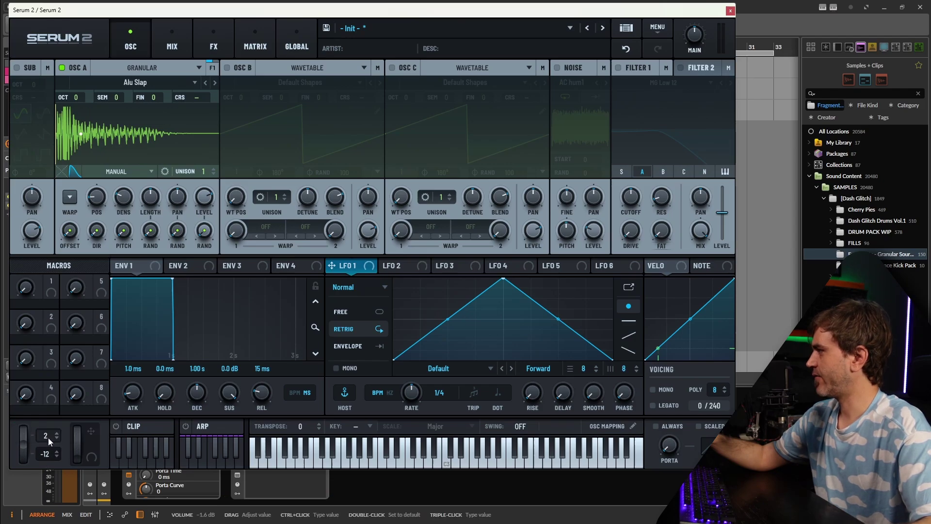
Step: Set the upward pitch bend range to 12, and reset oscillator A's position to the start of the sample
{"action": "left_click_drag", "start_coordinate": [48, 437], "coordinate": [51, 403]}
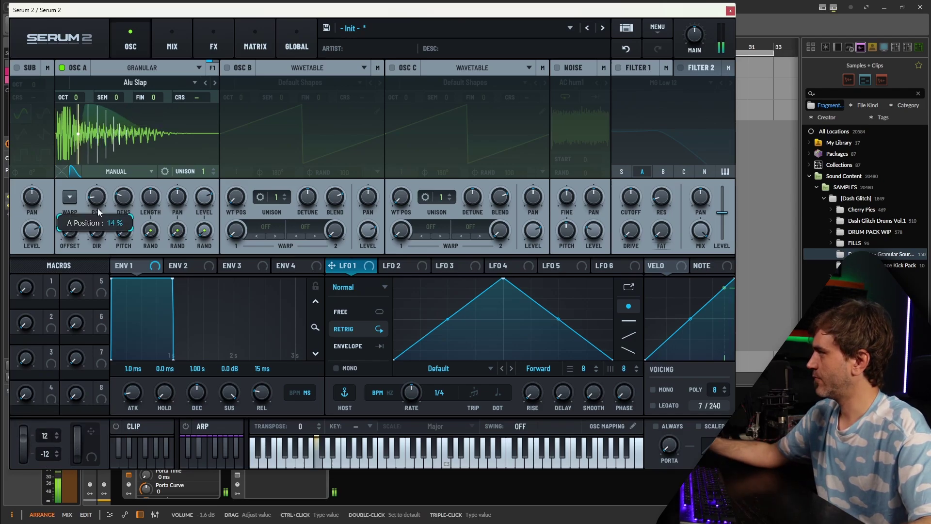
{"action": "mouse_move", "coordinate": [97, 208]}
{"action": "left_mouse_down"}
{"action": "mouse_move", "coordinate": [101, 200]}
{"action": "mouse_move", "coordinate": [96, 222]}
{"action": "mouse_move", "coordinate": [103, 196]}
{"action": "mouse_move", "coordinate": [100, 211]}
{"action": "left_mouse_up"}
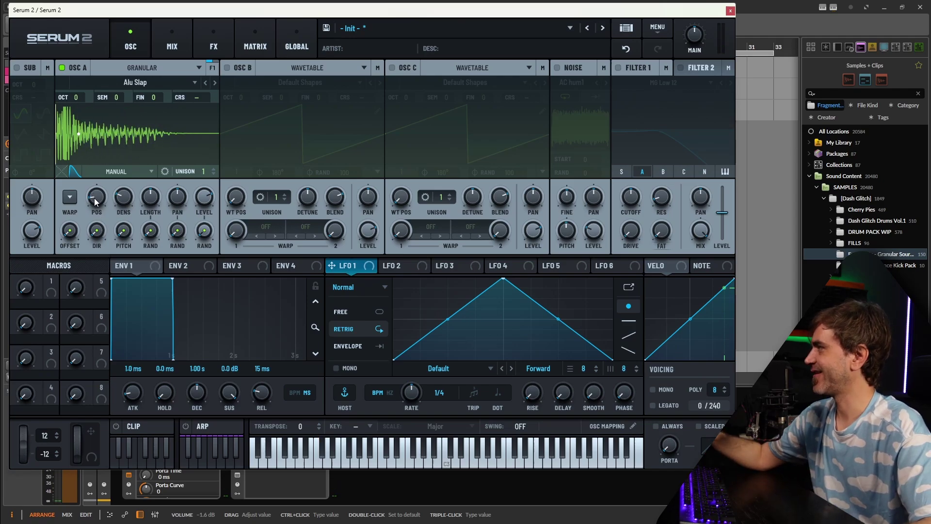
{"action": "double_click", "coordinate": [98, 199]}
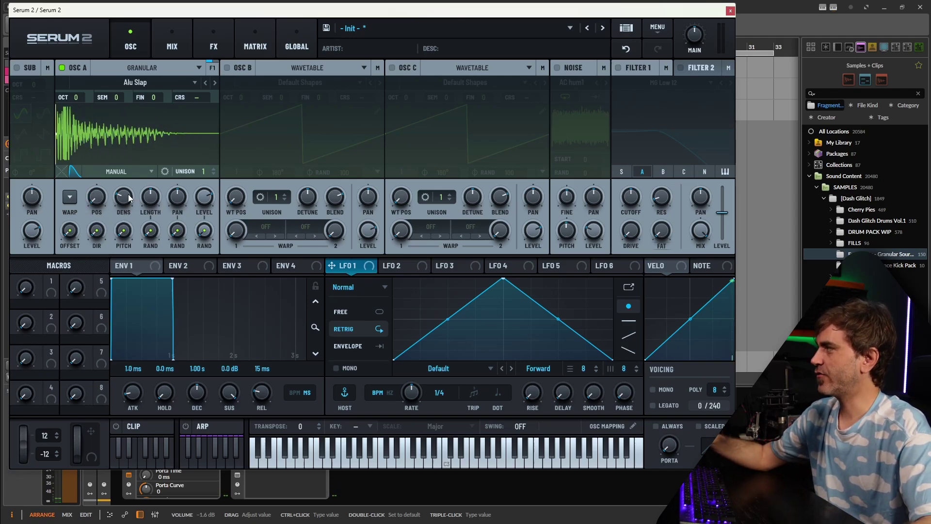
Step: Shorten oscillator A's grain length while playing notes, and readjust it
{"action": "mouse_move", "coordinate": [152, 204]}
{"action": "mouse_move", "coordinate": [150, 212]}
{"action": "left_mouse_down"}
{"action": "mouse_move", "coordinate": [146, 228]}
{"action": "mouse_move", "coordinate": [148, 214]}
{"action": "left_mouse_up"}
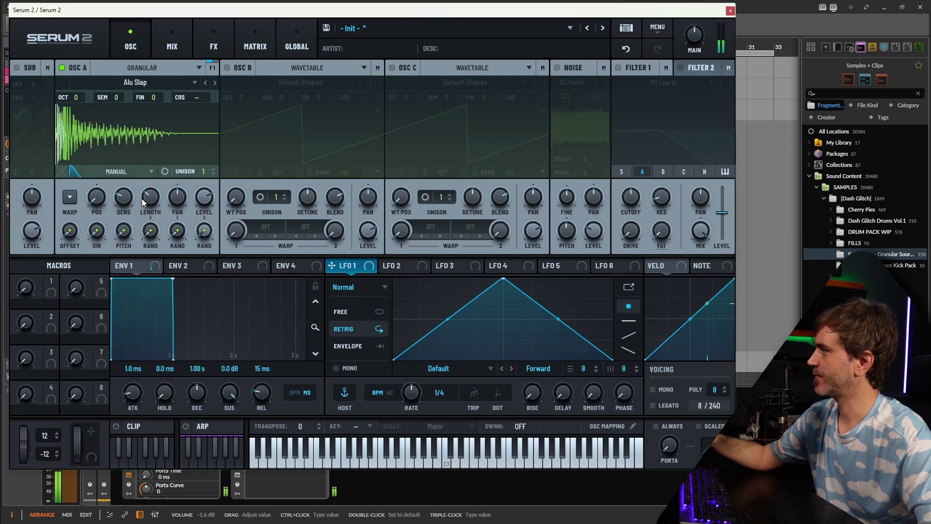
{"action": "left_click_drag", "start_coordinate": [142, 198], "coordinate": [150, 199]}
Step: Review the Key Track option of oscillator A's grain length, and remove all modulators from that control
{"action": "right_click", "coordinate": [151, 198]}
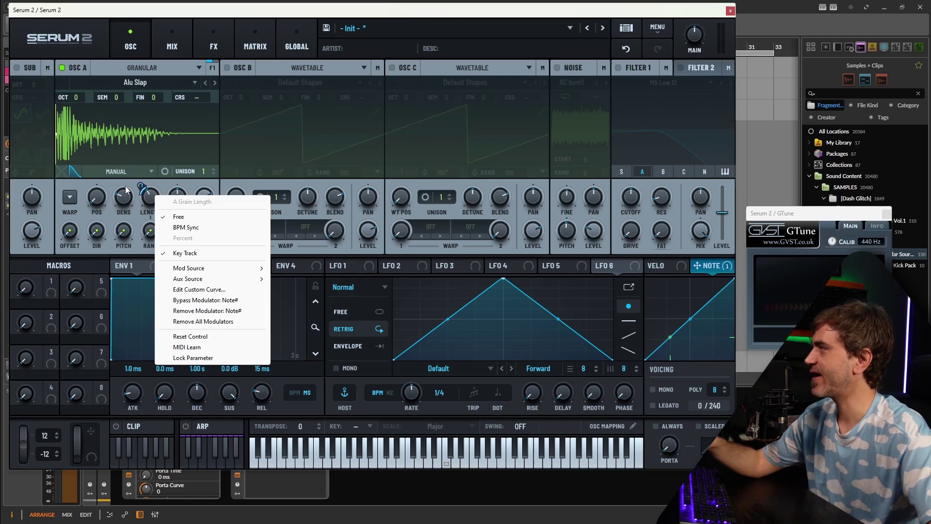
{"action": "left_click", "coordinate": [144, 198]}
{"action": "right_click", "coordinate": [146, 199]}
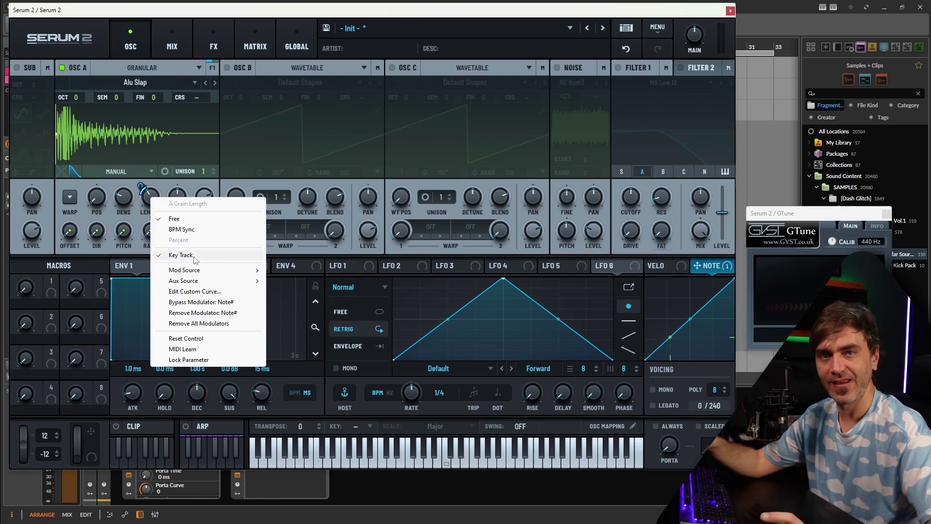
{"action": "right_click", "coordinate": [141, 193]}
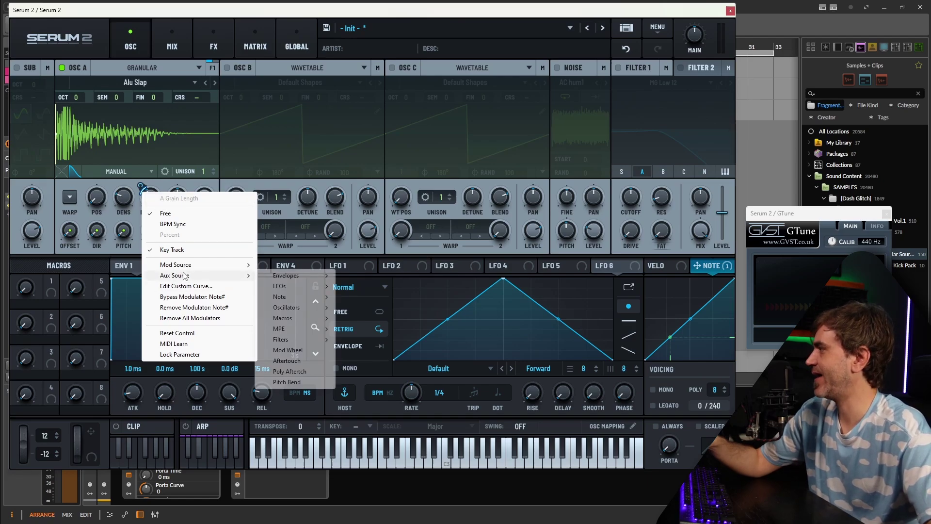
{"action": "left_click", "coordinate": [196, 319]}
{"action": "right_click", "coordinate": [153, 197]}
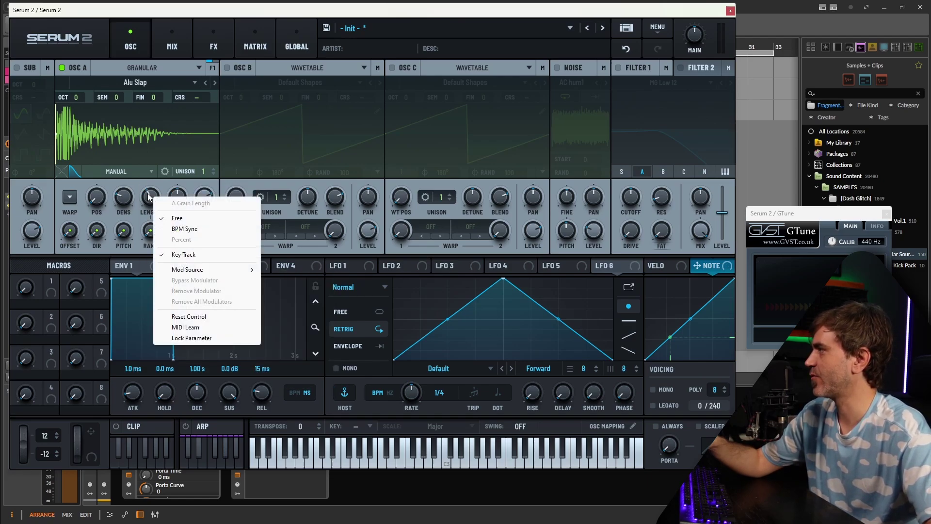
{"action": "left_click", "coordinate": [128, 223]}
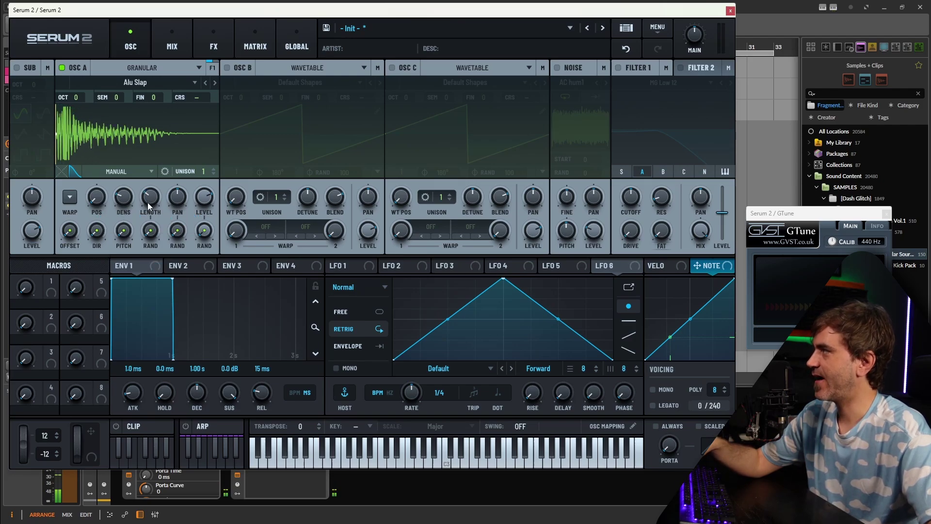
Step: Lower oscillator A's grain length through 29 ms to 26 ms against the tuner, and fine-adjust it upward
{"action": "left_click_drag", "start_coordinate": [152, 197], "coordinate": [149, 205]}
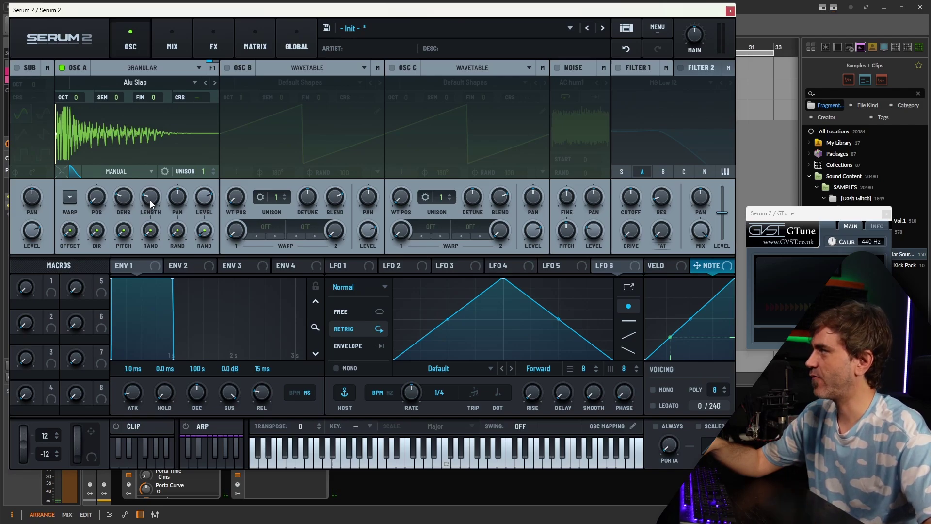
{"action": "scroll", "coordinate": [150, 199], "scroll_direction": "down", "scroll_amount": 2}
{"action": "scroll", "coordinate": [151, 200], "scroll_direction": "down", "scroll_amount": 1}
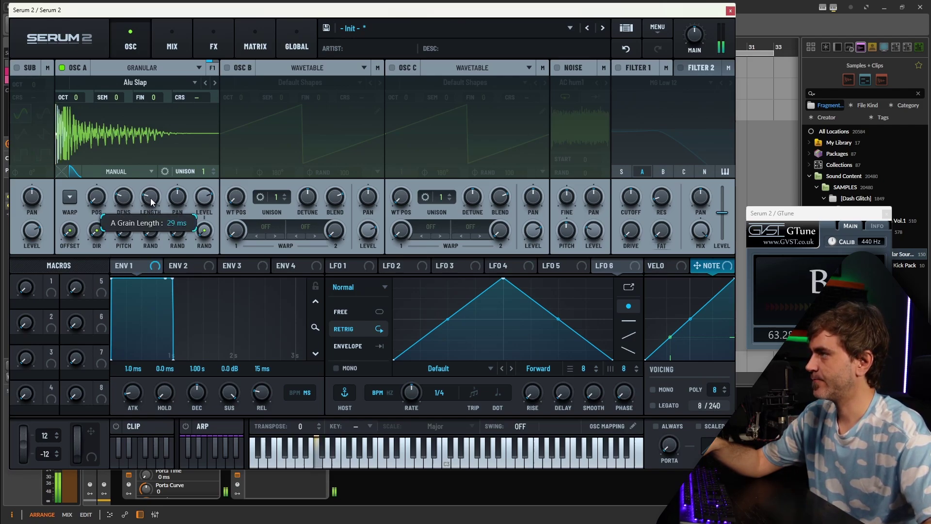
{"action": "scroll", "coordinate": [150, 201], "scroll_direction": "down", "scroll_amount": 1}
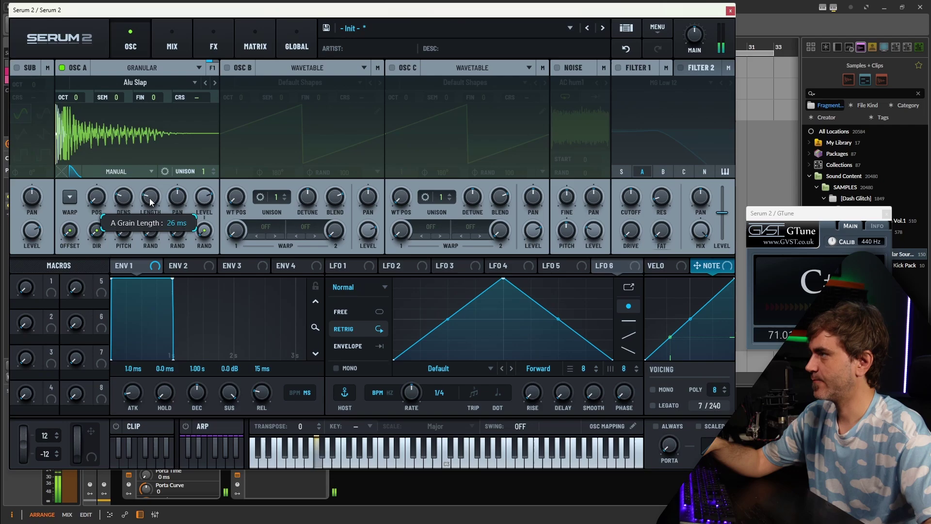
{"action": "scroll", "coordinate": [150, 202], "scroll_direction": "up", "scroll_amount": 3}
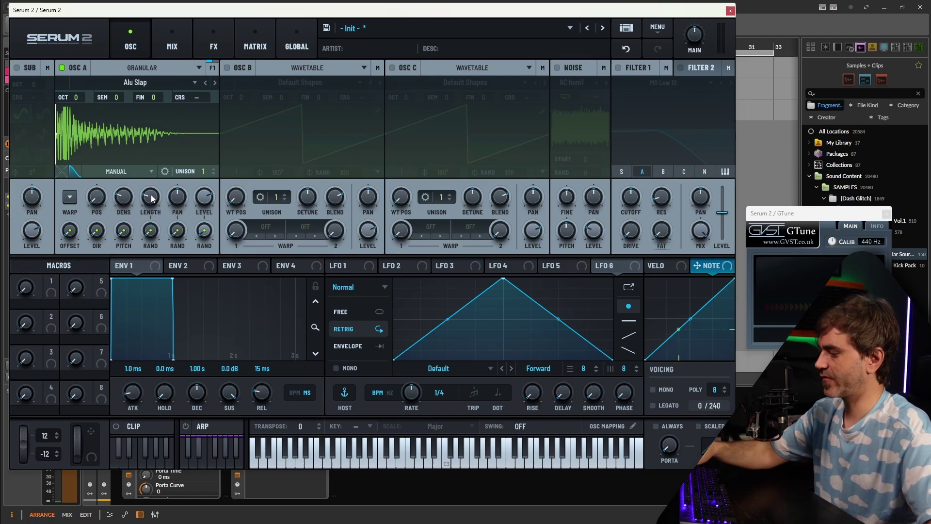
Step: Undo the last change to oscillator A's grain length, and redo it
{"action": "mouse_move", "coordinate": [153, 196]}
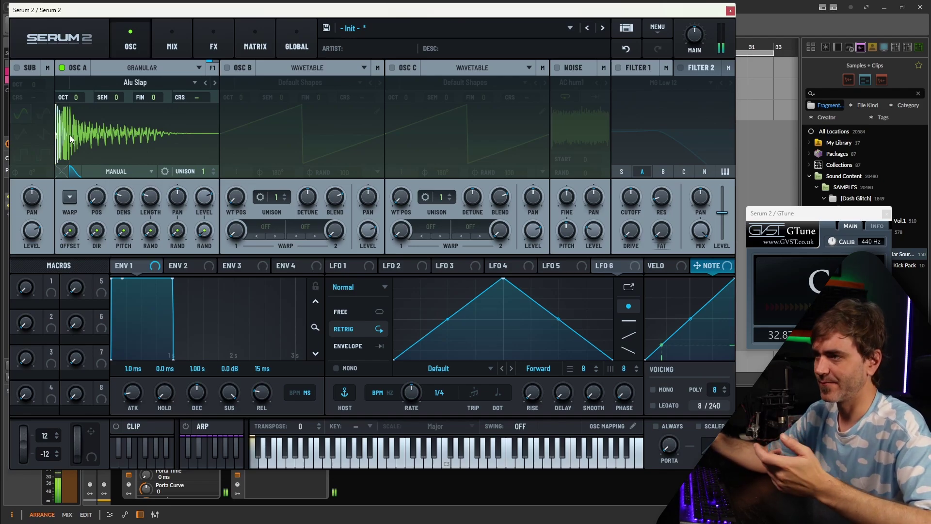
{"action": "key", "text": "ctrl+z"}
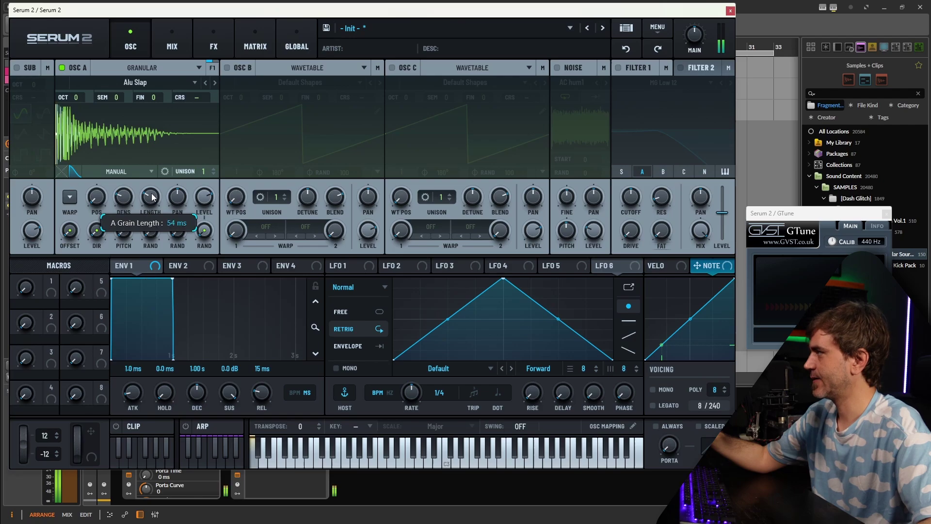
{"action": "key", "text": "ctrl+shift+z"}
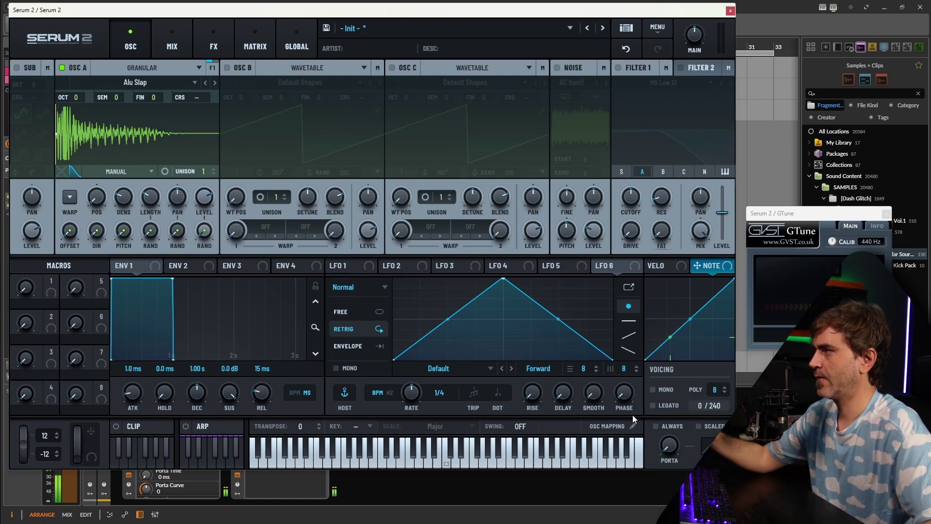
Step: Turn on mono and legato voicing, and adjust oscillator A's position within the Alu Slap sample while playing notes
{"action": "left_click", "coordinate": [652, 389]}
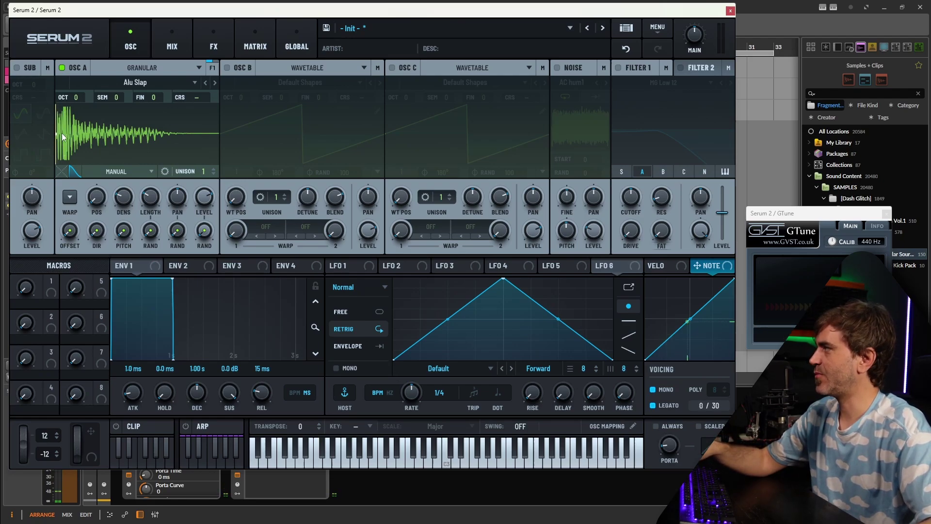
{"action": "mouse_move", "coordinate": [94, 199]}
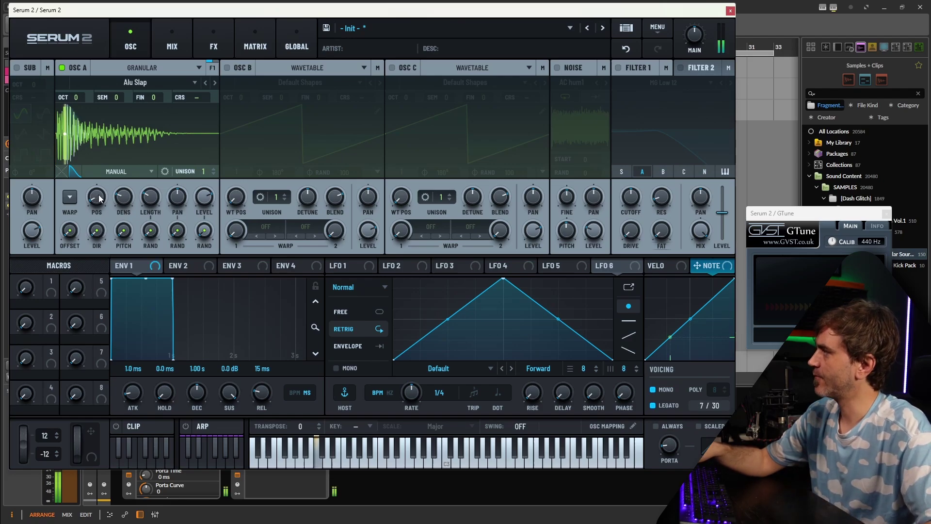
{"action": "left_click_drag", "start_coordinate": [99, 198], "coordinate": [99, 198]}
Step: Close the GTune tuner and load the C ModularMayhem 1 sample into oscillator A
{"action": "left_click", "coordinate": [854, 254]}
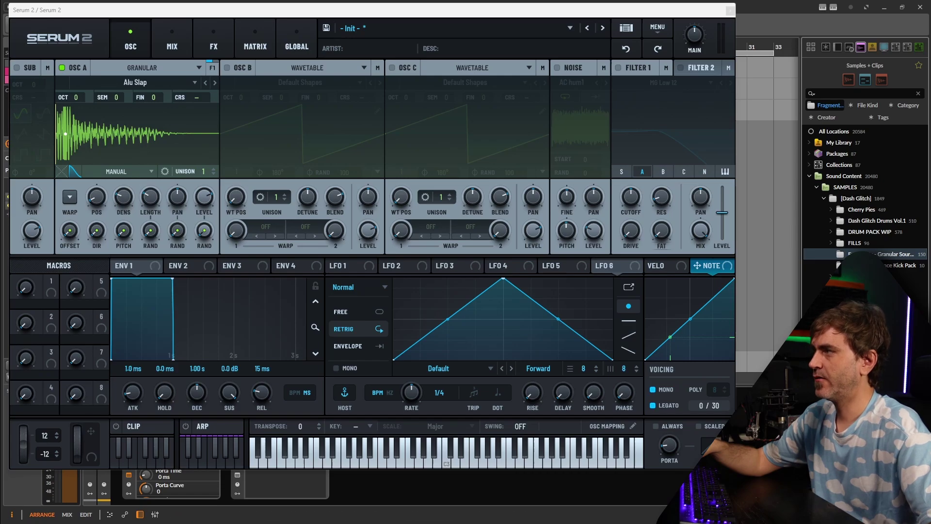
{"action": "left_click_drag", "start_coordinate": [711, 266], "coordinate": [110, 135]}
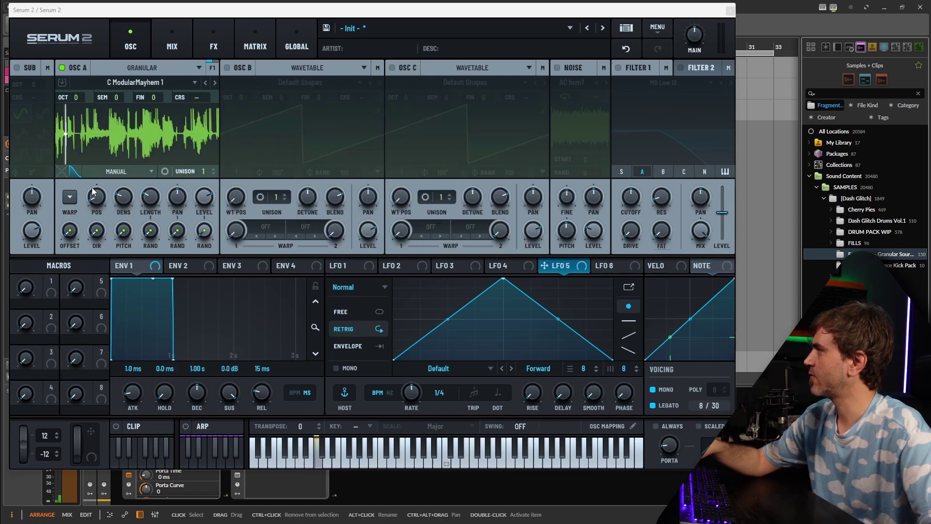
Step: Scan oscillator A's position forward through the C ModularMayhem 1 sample, past 19% to just beyond the middle, while playing notes
{"action": "mouse_move", "coordinate": [97, 202]}
{"action": "left_click_drag", "start_coordinate": [97, 201], "coordinate": [107, 187]}
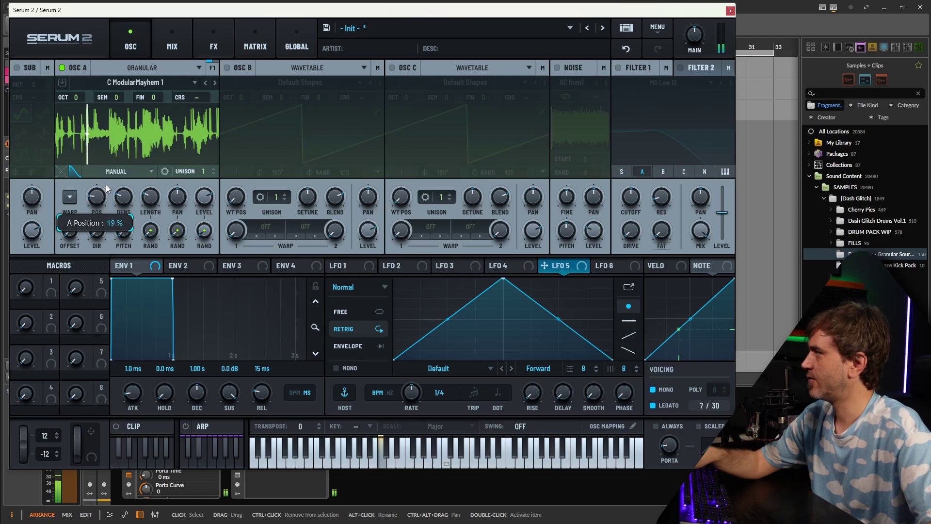
{"action": "left_click_drag", "start_coordinate": [108, 182], "coordinate": [119, 177]}
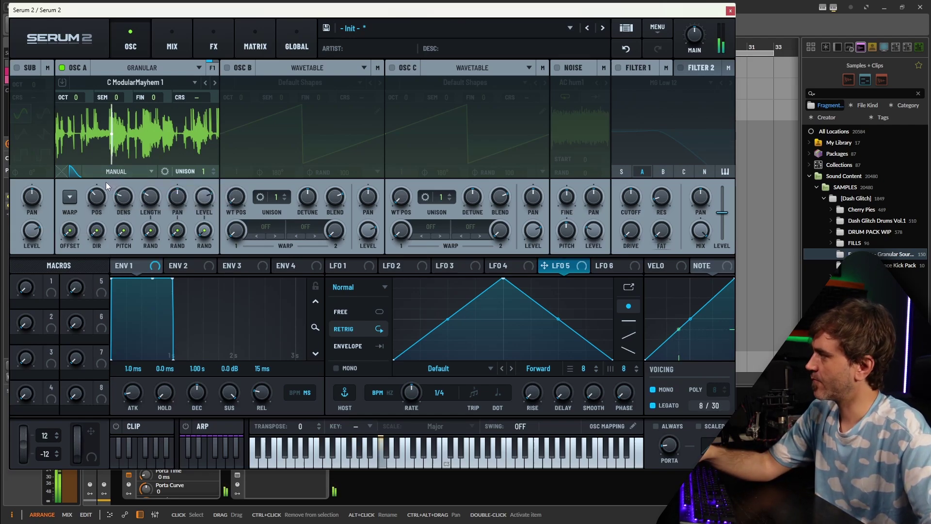
{"action": "left_click_drag", "start_coordinate": [99, 197], "coordinate": [102, 197]}
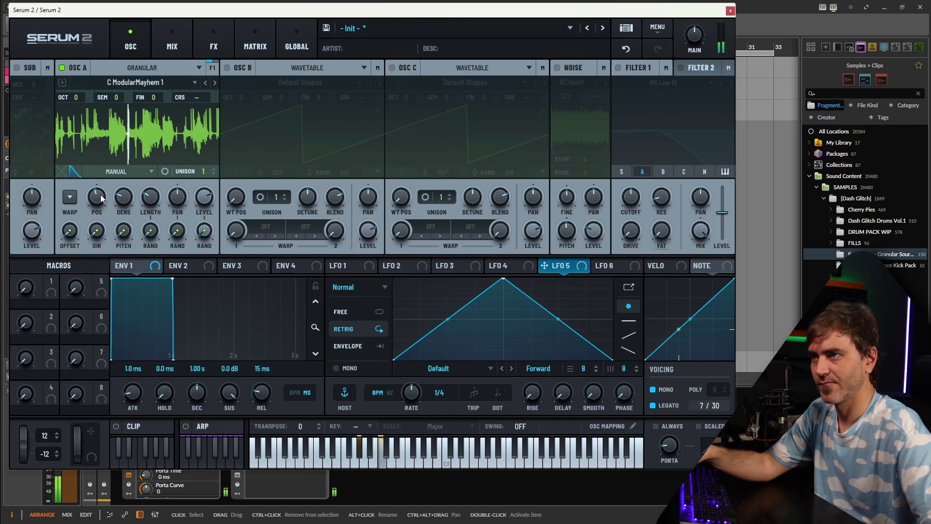
{"action": "left_click_drag", "start_coordinate": [101, 197], "coordinate": [102, 196]}
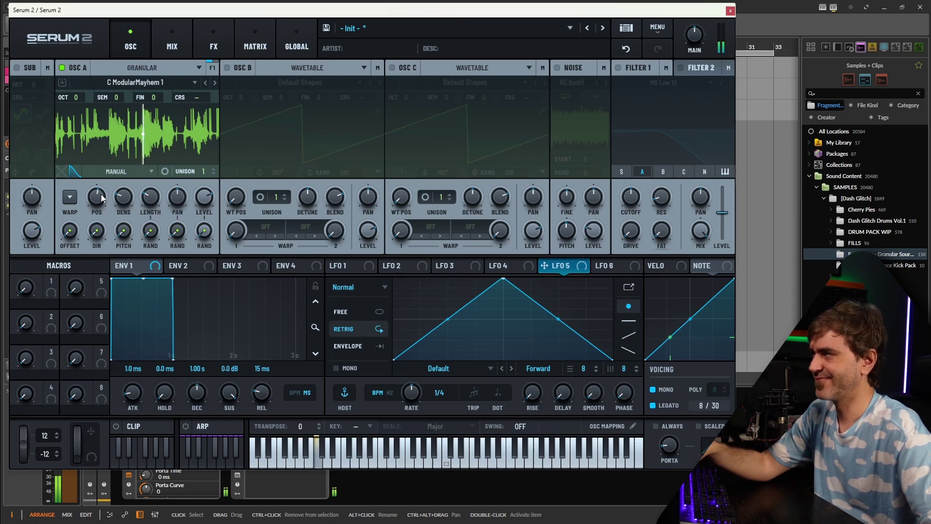
Step: Show oscillator A's warp controls and set the first warp mode to the Soft Clip distortion
{"action": "left_click", "coordinate": [70, 198]}
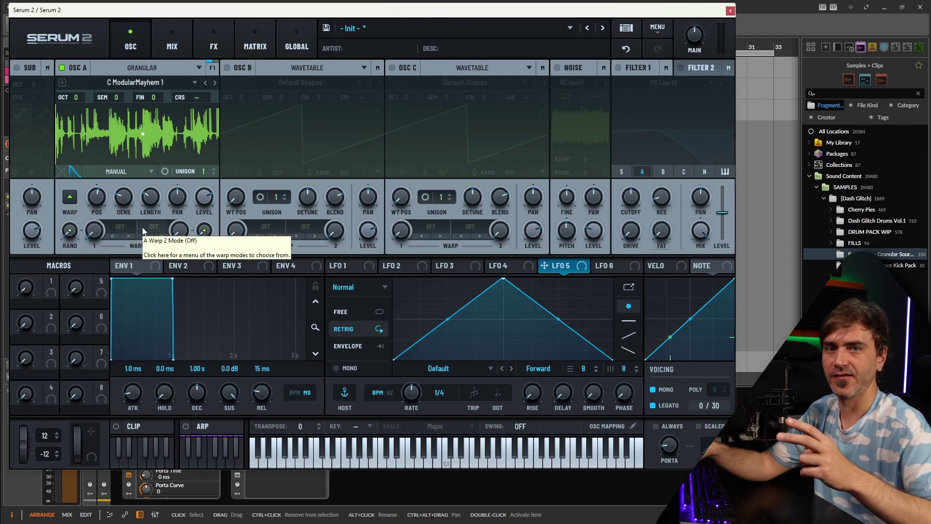
{"action": "left_click", "coordinate": [119, 223]}
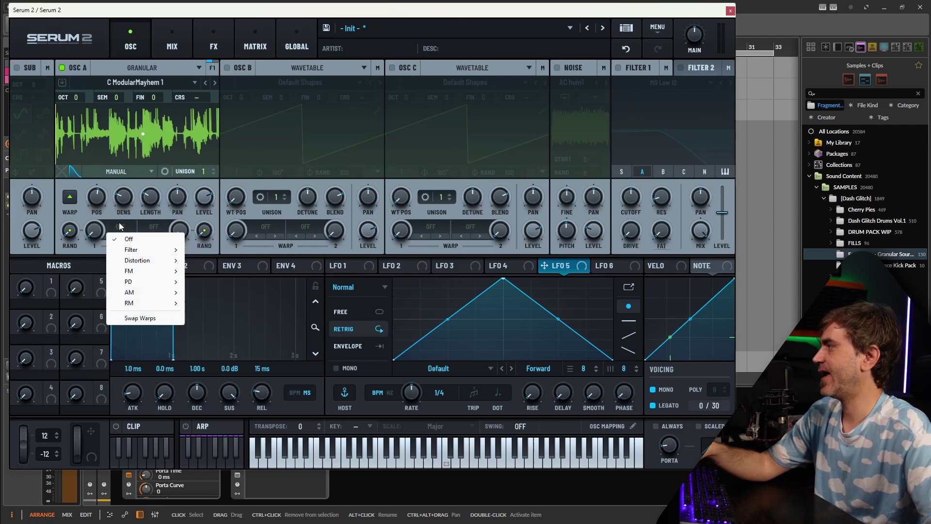
{"action": "mouse_move", "coordinate": [132, 286]}
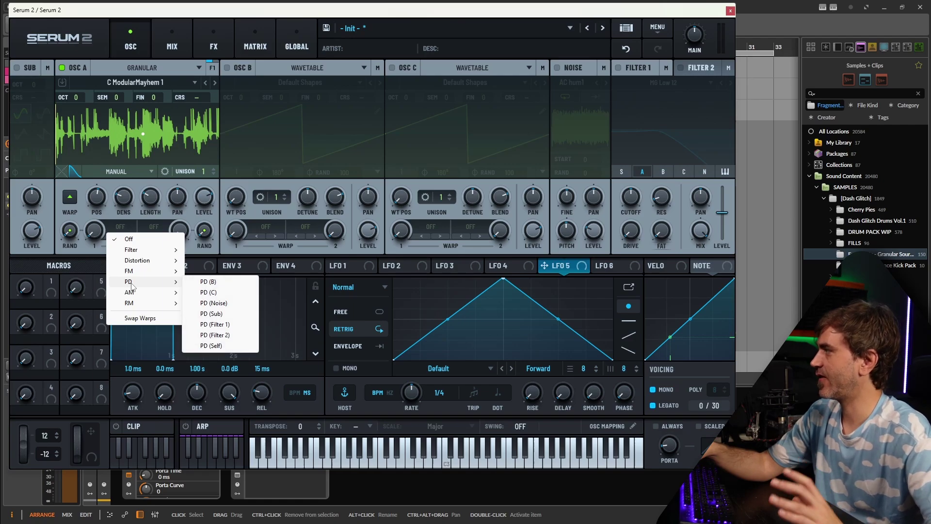
{"action": "mouse_move", "coordinate": [135, 265]}
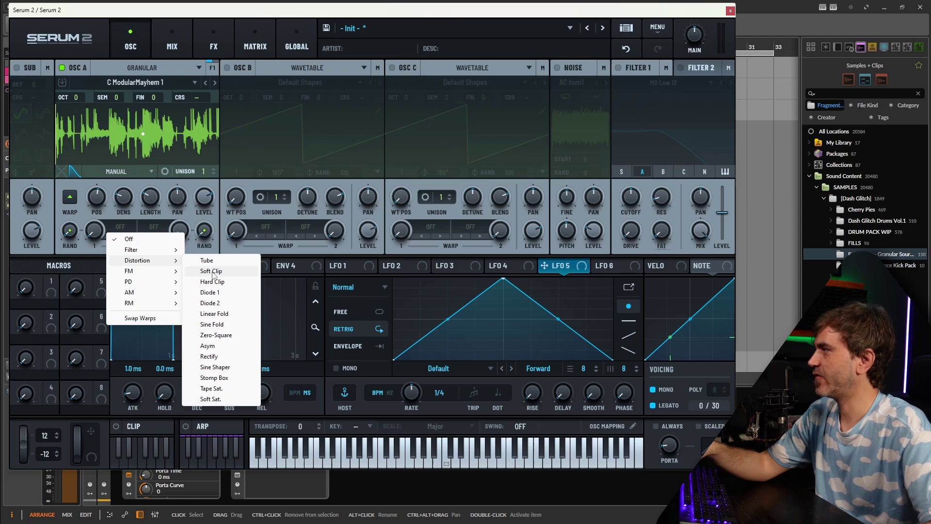
{"action": "left_click", "coordinate": [213, 274]}
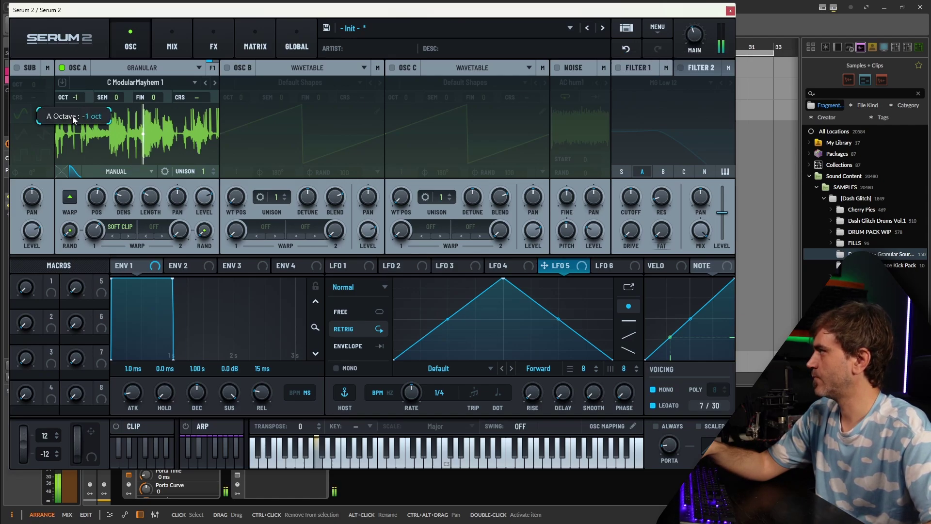
Step: Move oscillator A's position back, restore its octave to 0, and try a Soft Clip warp amount of 56%
{"action": "left_click_drag", "start_coordinate": [95, 197], "coordinate": [94, 212]}
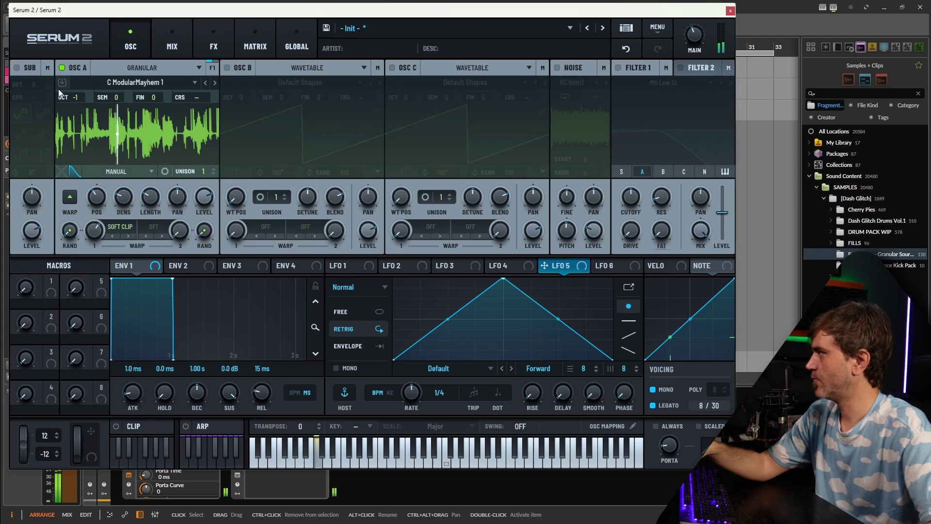
{"action": "left_click_drag", "start_coordinate": [77, 99], "coordinate": [80, 89]}
{"action": "left_click_drag", "start_coordinate": [96, 198], "coordinate": [95, 201]}
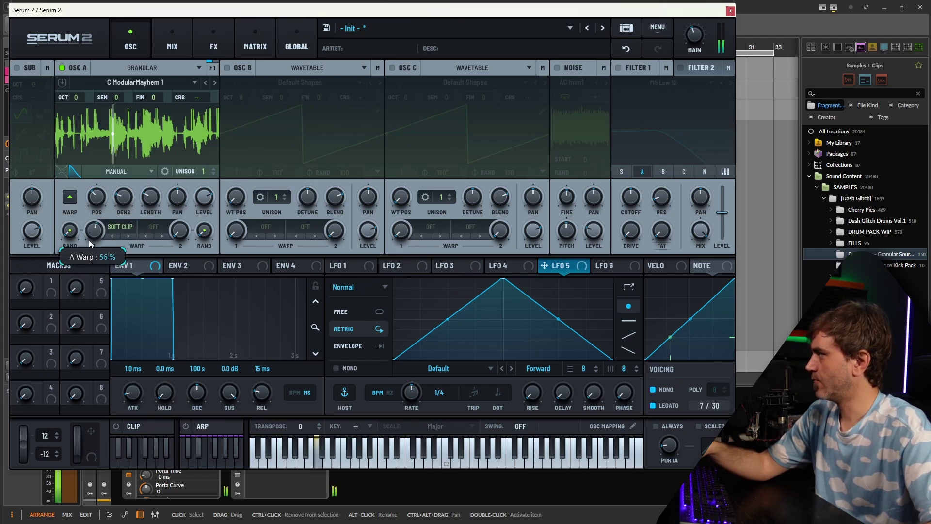
Step: Set oscillator A's second warp mode to FM (B)
{"action": "left_click", "coordinate": [141, 233]}
{"action": "mouse_move", "coordinate": [184, 271]}
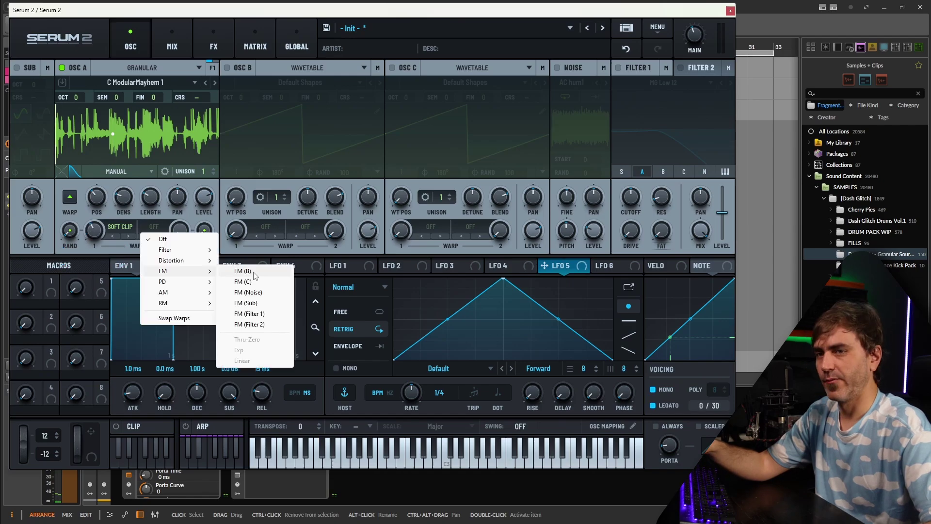
{"action": "left_click", "coordinate": [254, 271]}
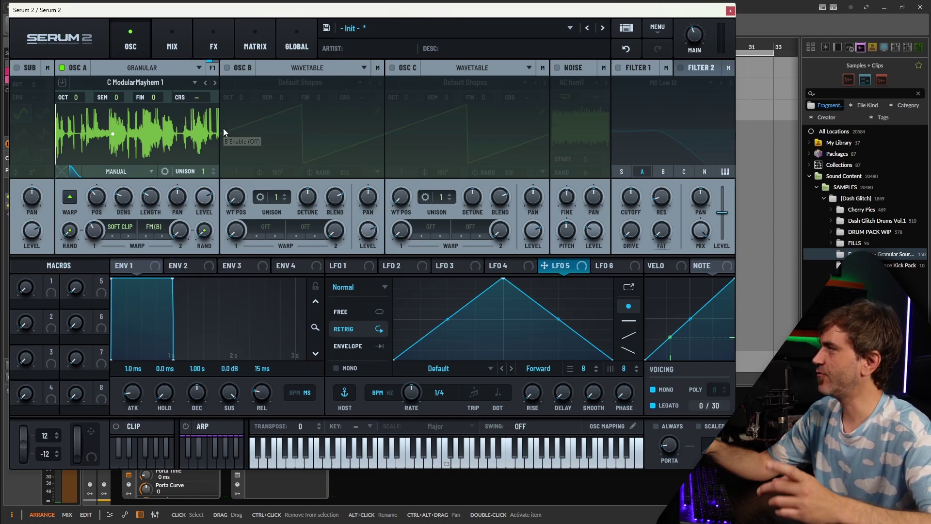
Step: Enable oscillator B and load the Analog_BD_Sin wavetable into it
{"action": "left_click", "coordinate": [227, 68]}
{"action": "left_click", "coordinate": [299, 84]}
{"action": "mouse_move", "coordinate": [265, 95]}
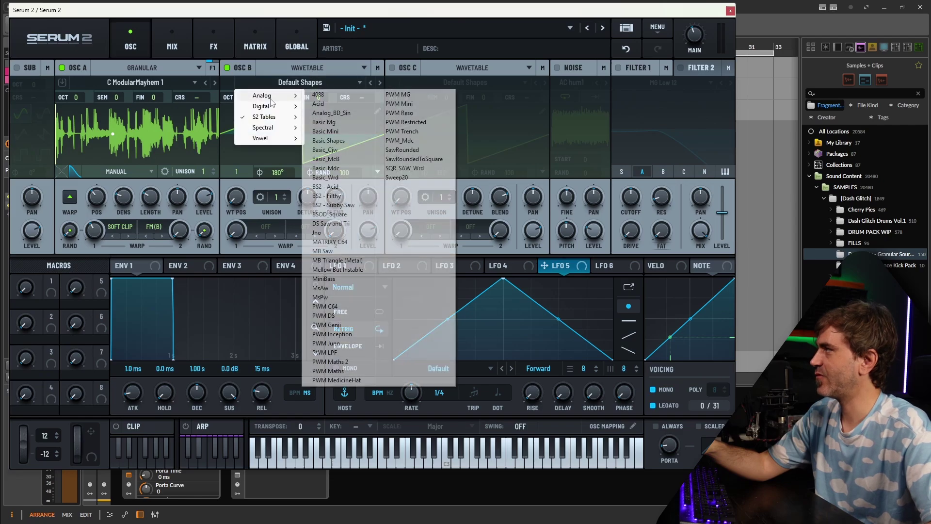
{"action": "left_click", "coordinate": [322, 109]}
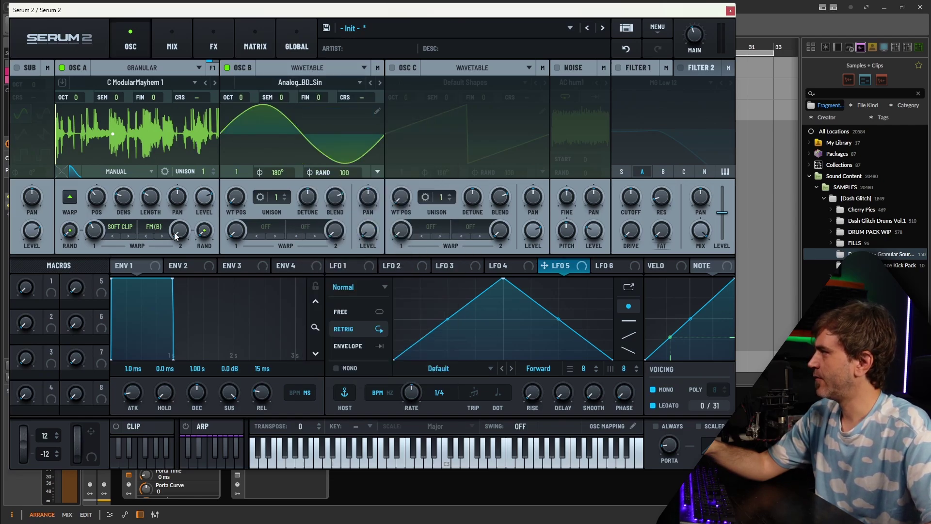
Step: Raise oscillator A's FM (B) warp amount while playing notes, and return to the granular randomization controls
{"action": "left_click_drag", "start_coordinate": [176, 236], "coordinate": [182, 206]}
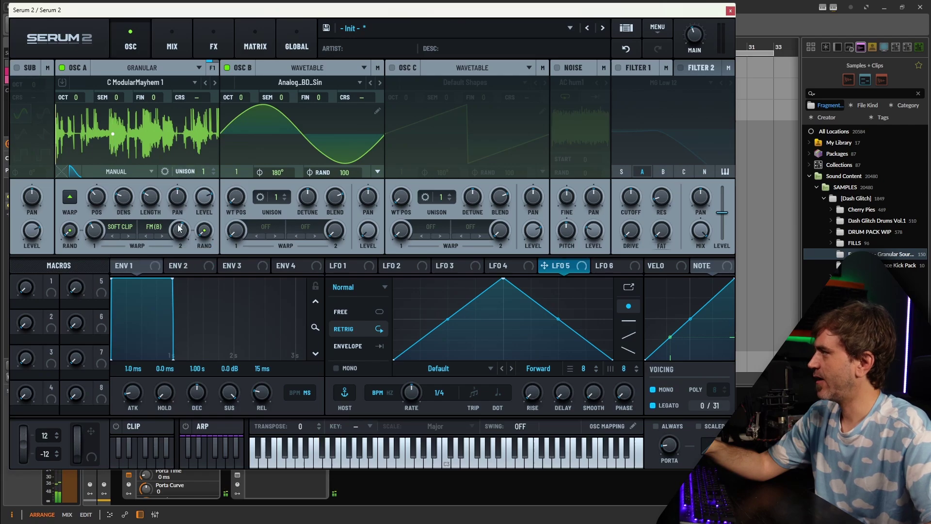
{"action": "left_click_drag", "start_coordinate": [173, 241], "coordinate": [184, 232]}
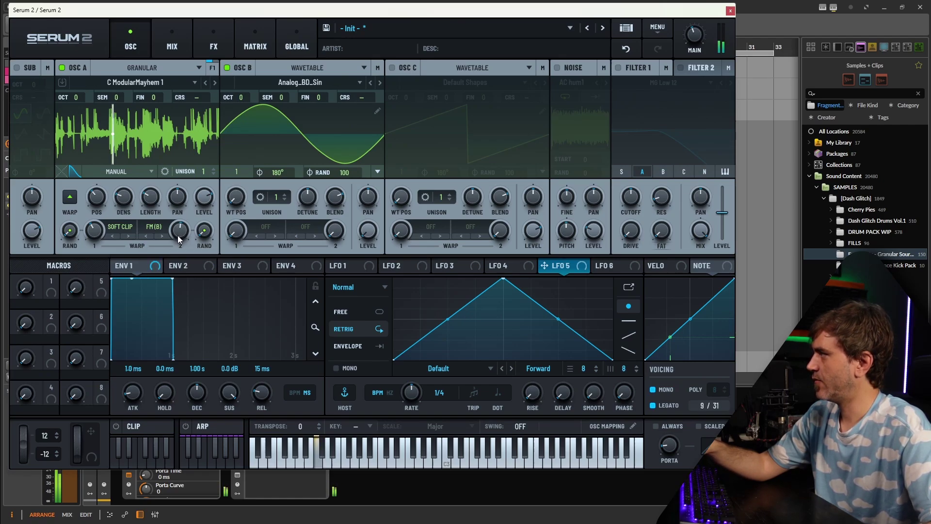
{"action": "left_click", "coordinate": [71, 196]}
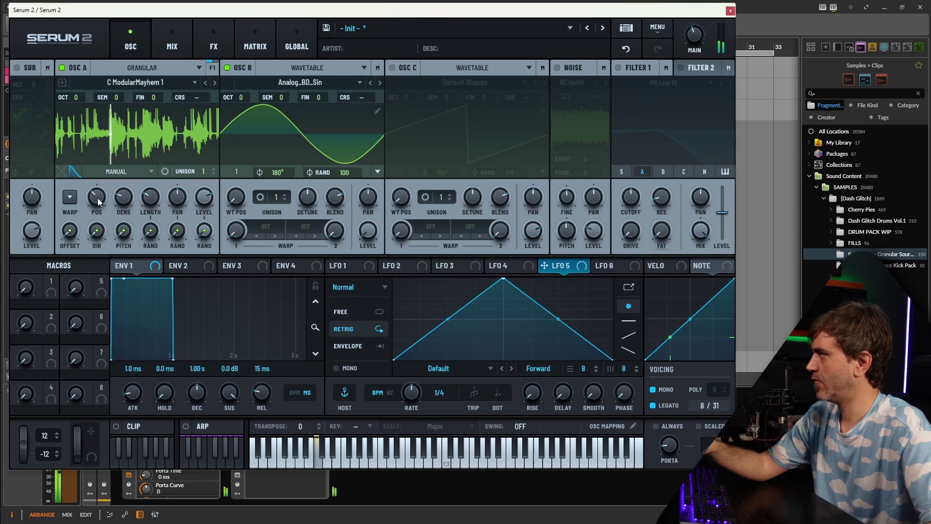
Step: Adjust oscillator A's position, and set oscillator B's octave to -4 and its coarse pitch to -64.00
{"action": "mouse_move", "coordinate": [97, 198]}
{"action": "left_mouse_down"}
{"action": "mouse_move", "coordinate": [123, 169]}
{"action": "mouse_move", "coordinate": [97, 213]}
{"action": "mouse_move", "coordinate": [94, 201]}
{"action": "left_mouse_up"}
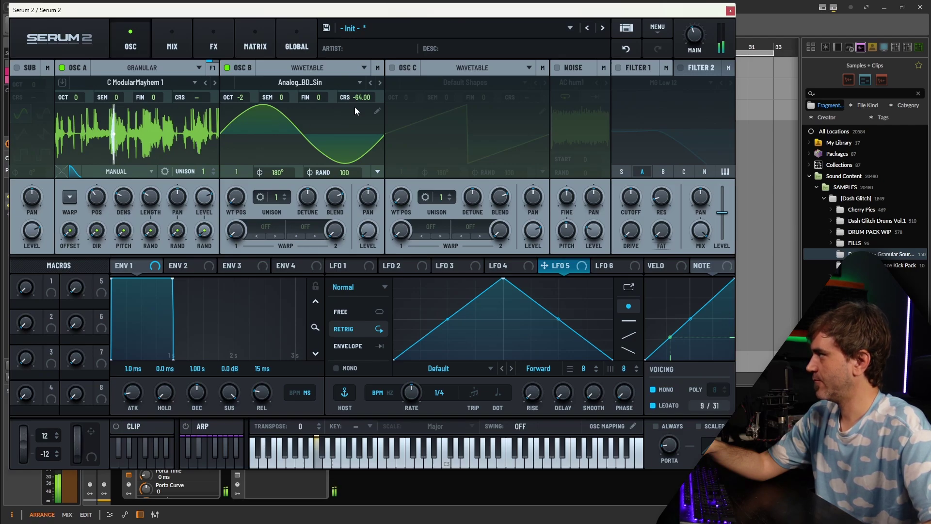
{"action": "left_click_drag", "start_coordinate": [359, 98], "coordinate": [381, 62]}
{"action": "left_click_drag", "start_coordinate": [234, 97], "coordinate": [237, 123]}
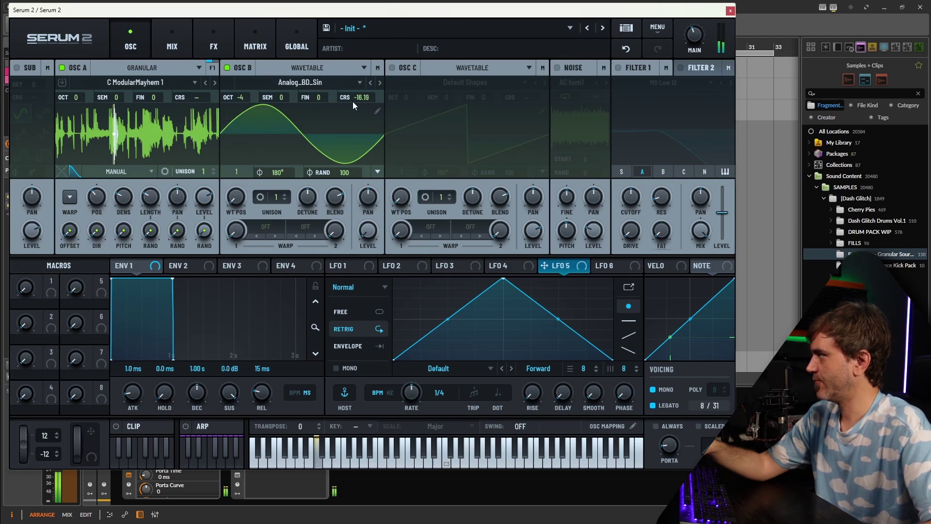
{"action": "left_click_drag", "start_coordinate": [353, 101], "coordinate": [348, 182]}
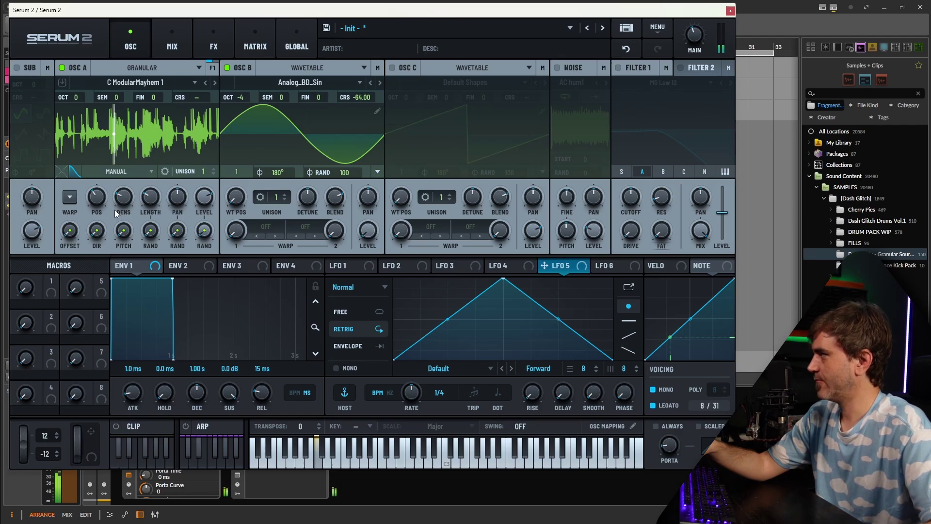
{"action": "left_click", "coordinate": [202, 33]}
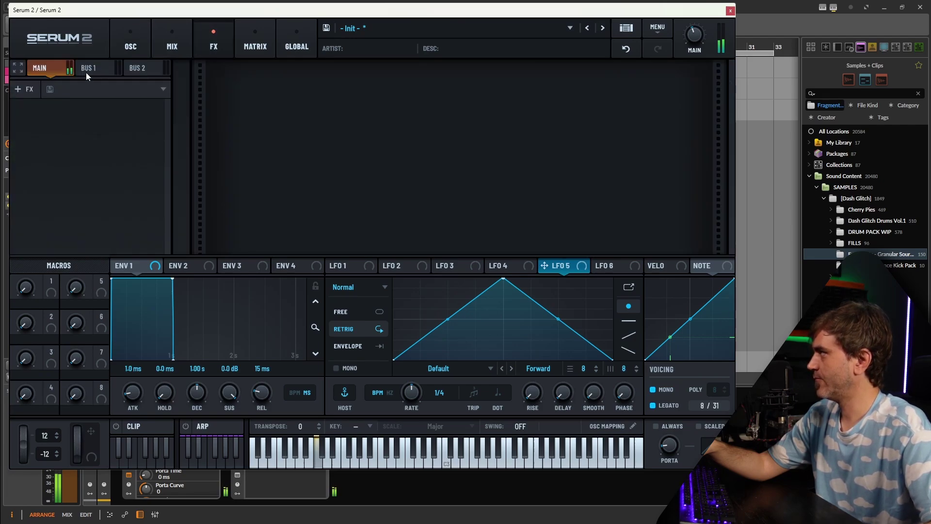
{"action": "left_click", "coordinate": [133, 45]}
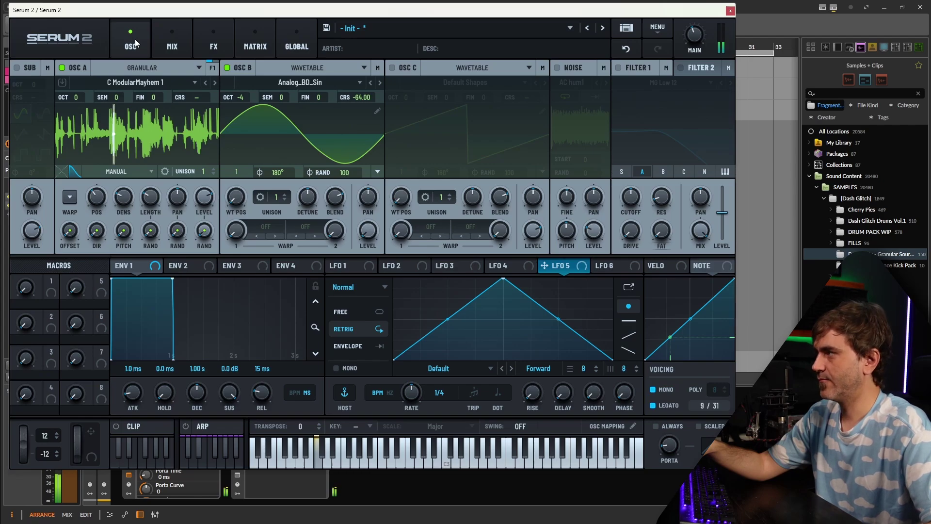
Step: Move oscillator A's position back to an early part of the C ModularMayhem 1 sample
{"action": "mouse_move", "coordinate": [149, 196]}
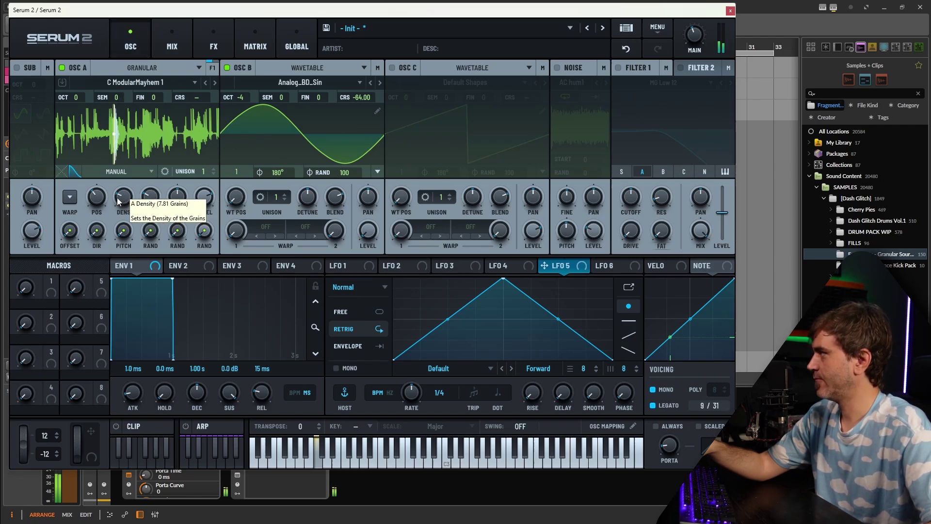
{"action": "left_click_drag", "start_coordinate": [97, 196], "coordinate": [82, 211]}
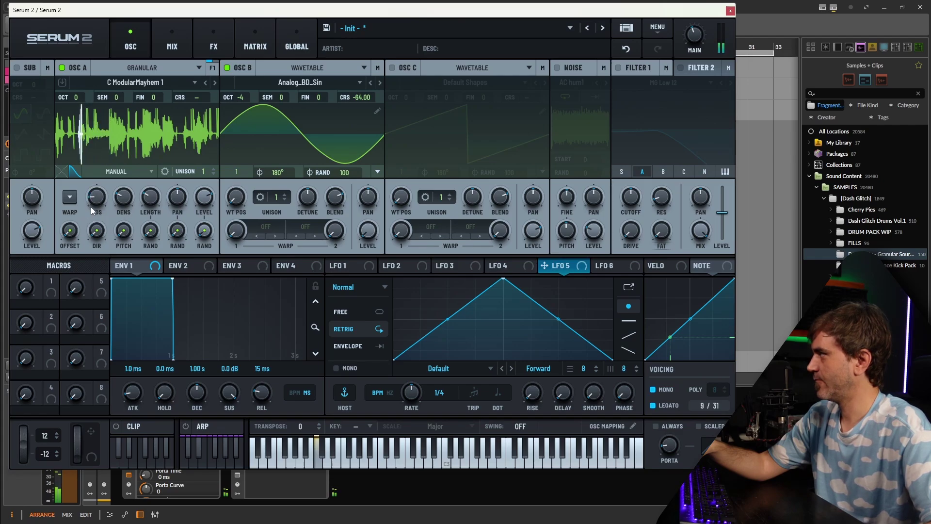